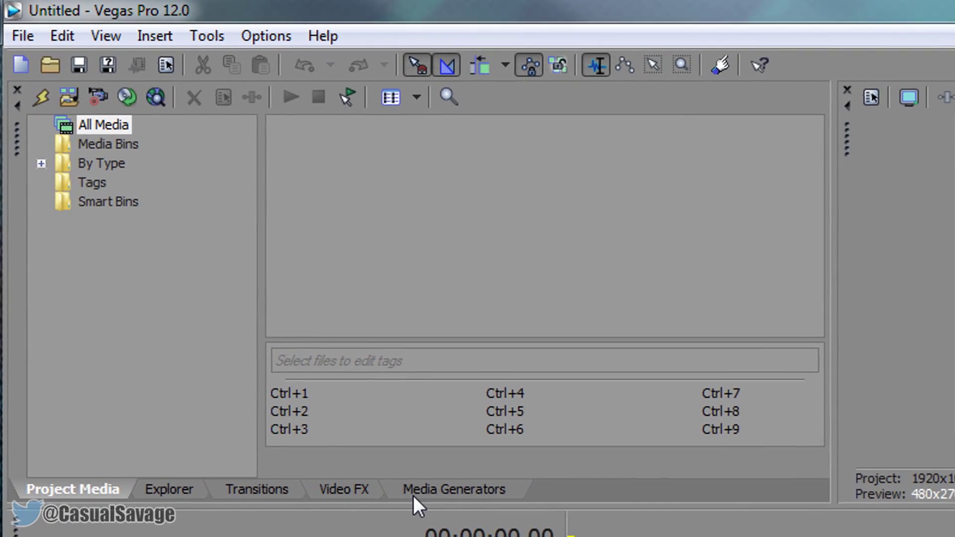
- Restore Vegas Pro's default window layout with the Media Generators list showing
click(442, 529)
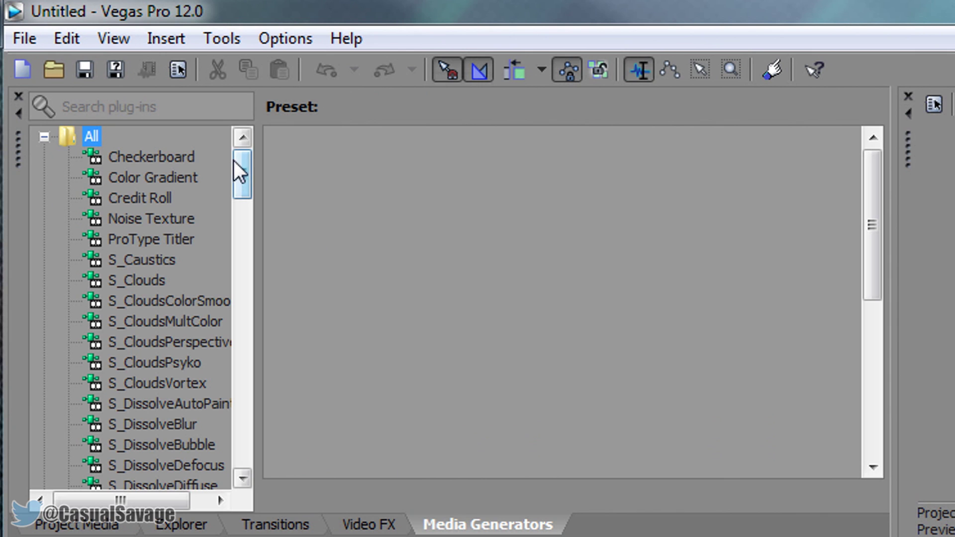
drag(239, 162, 228, 416)
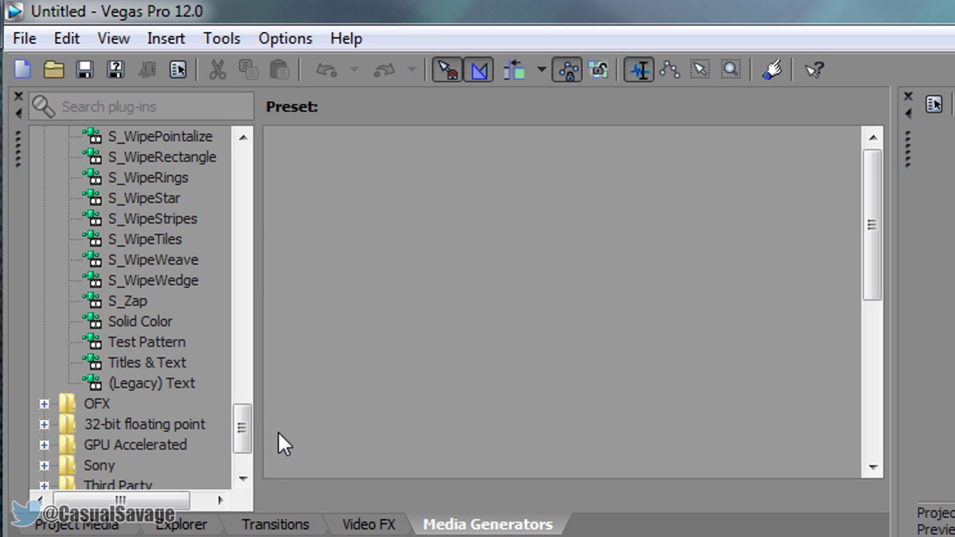
click(115, 39)
mouse_move(221, 114)
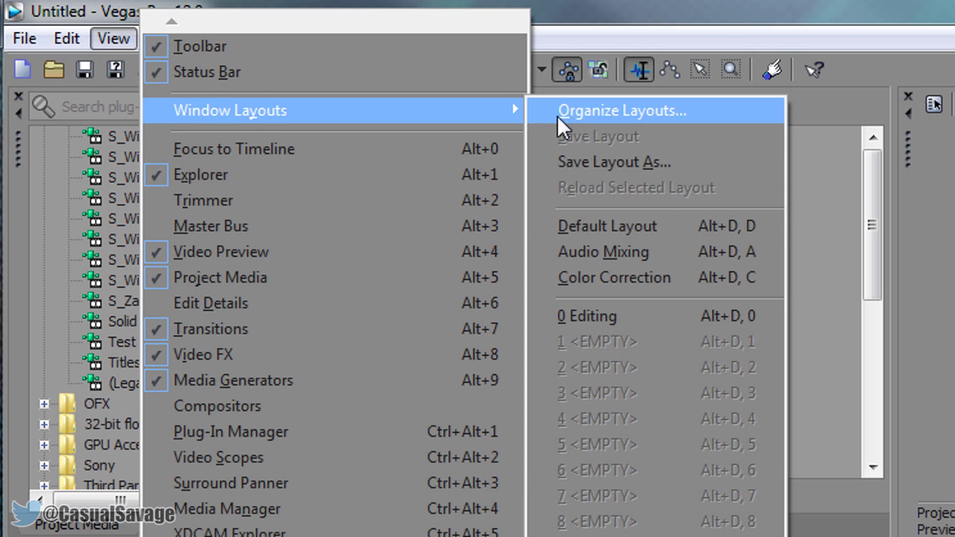
click(667, 232)
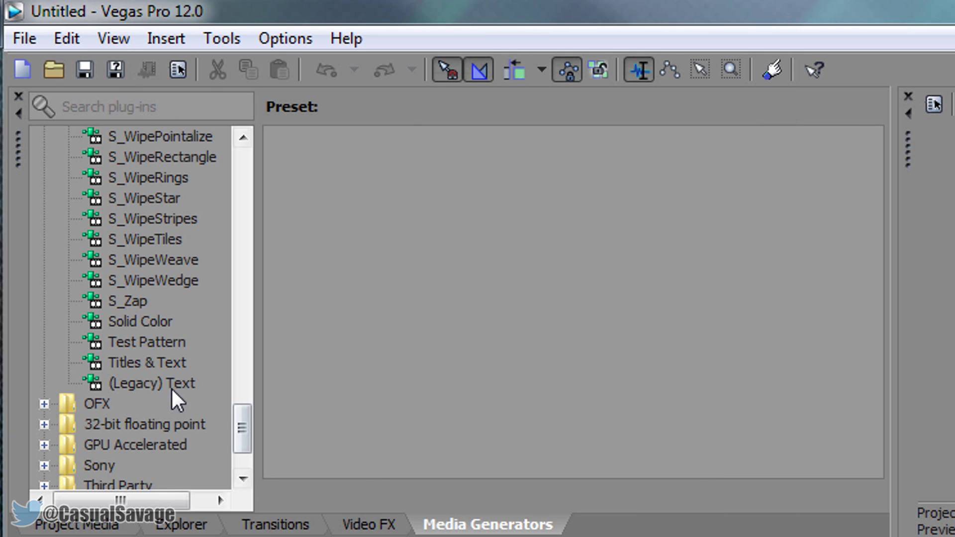
- Show the (Legacy) Text generator's presets and select the Cool preset
click(169, 386)
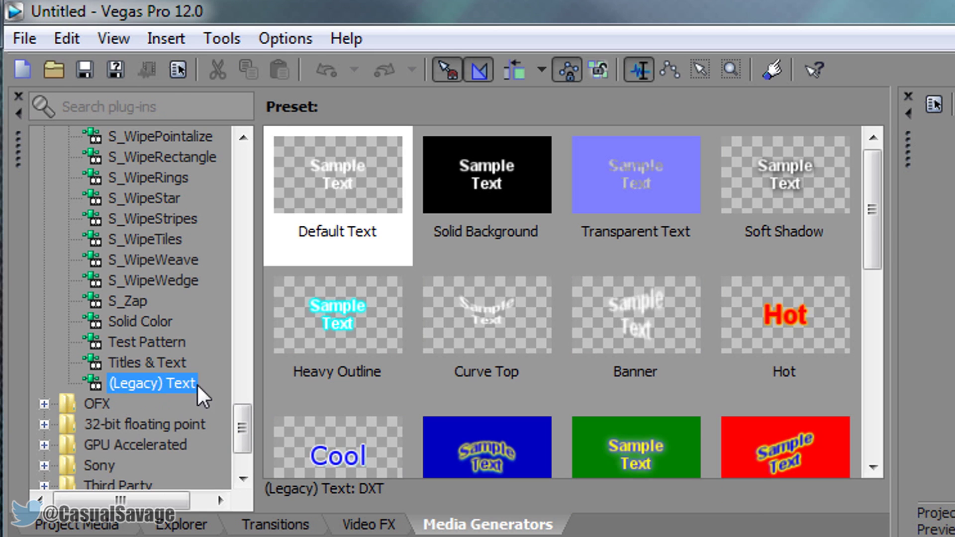
drag(871, 214, 873, 300)
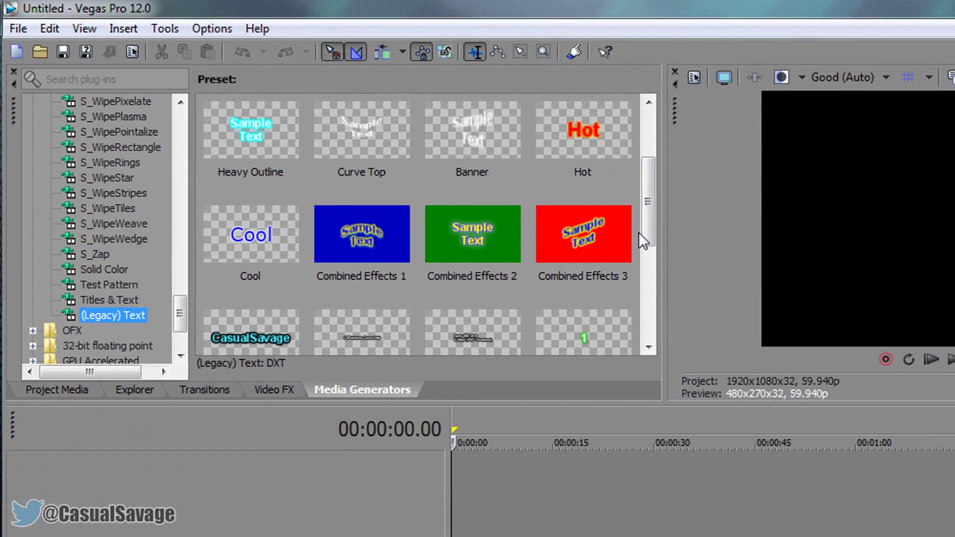
drag(640, 235, 603, 187)
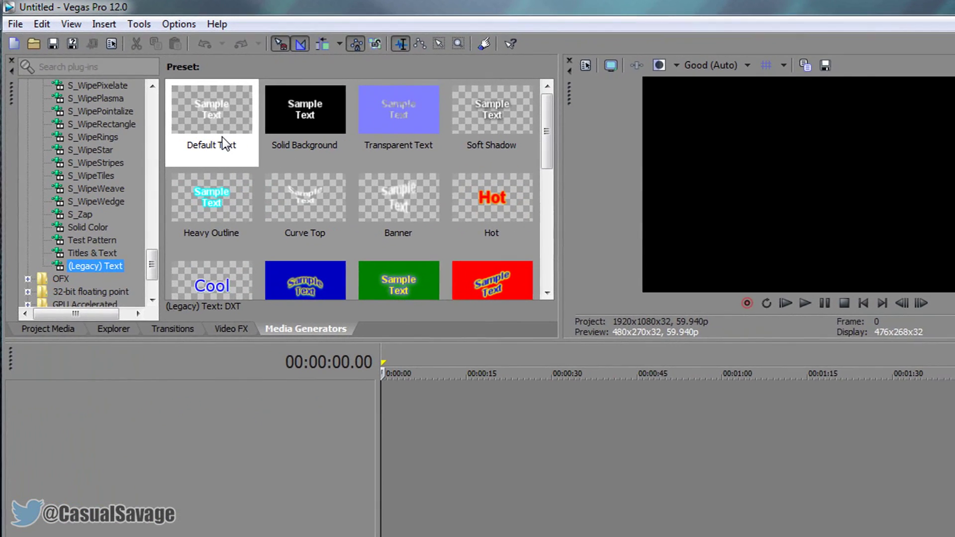
click(222, 137)
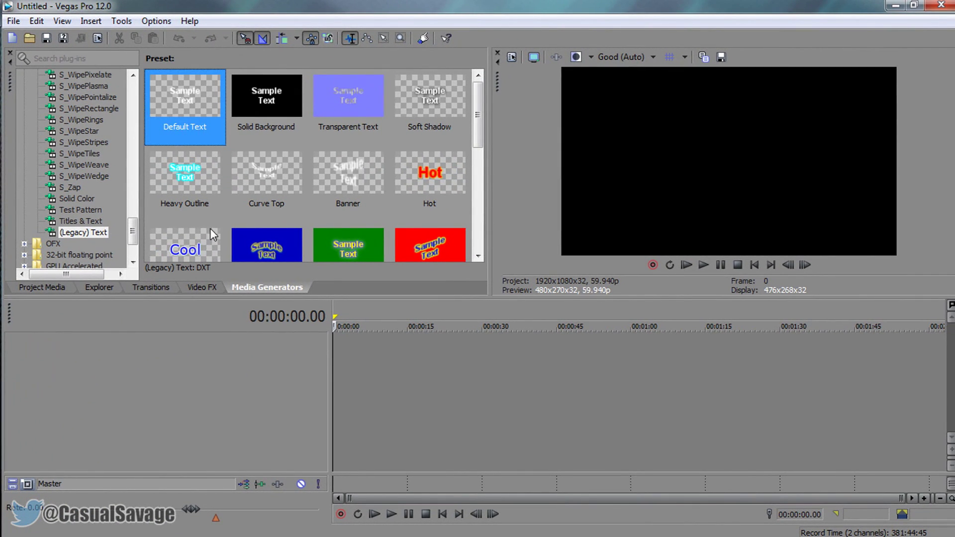
click(211, 229)
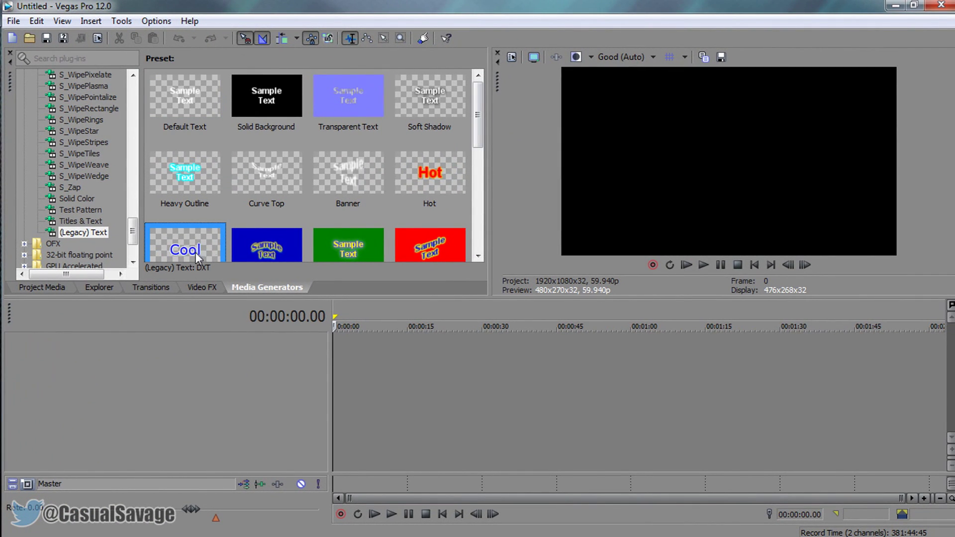
- Drop the Cool text preset onto the timeline and type the channel name as its title
drag(195, 252, 331, 362)
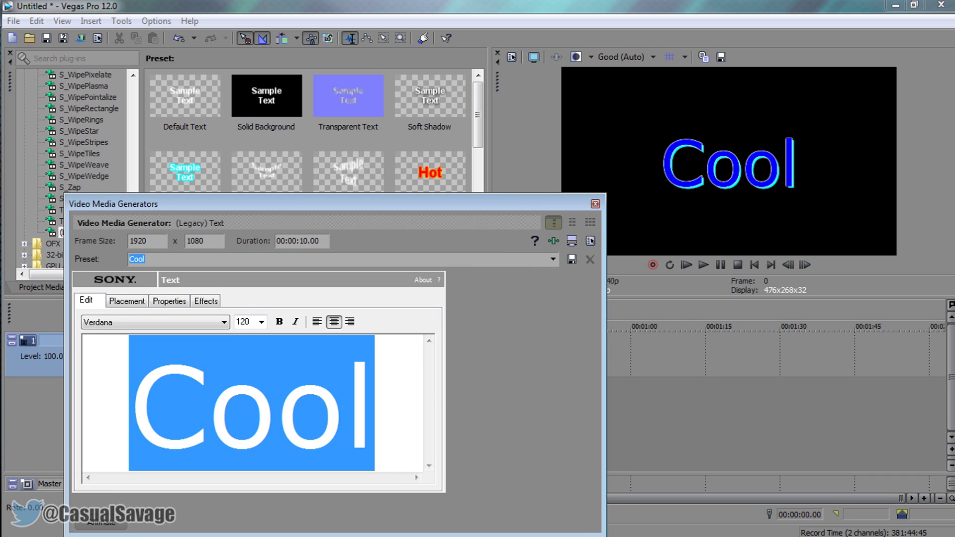
text(Casuals)
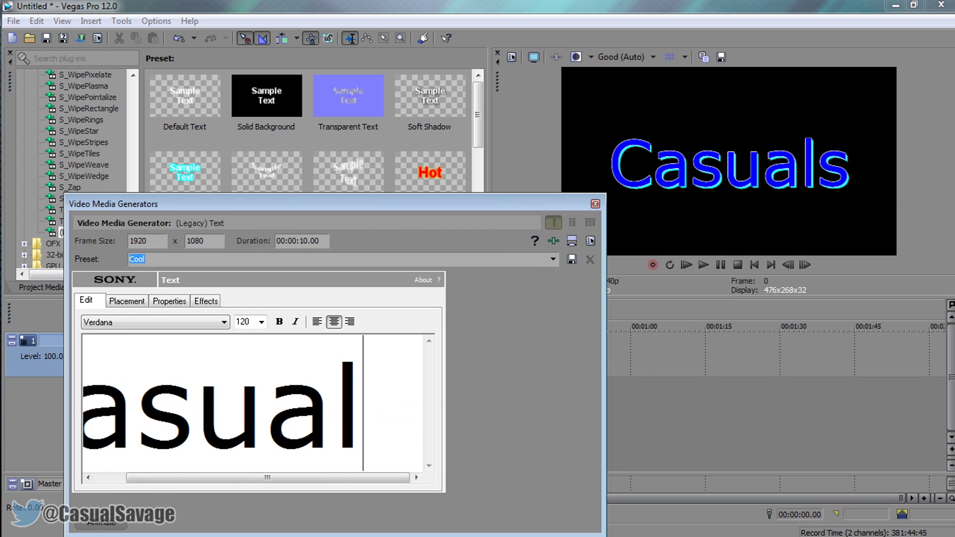
text(avage)
key(ctrl+a)
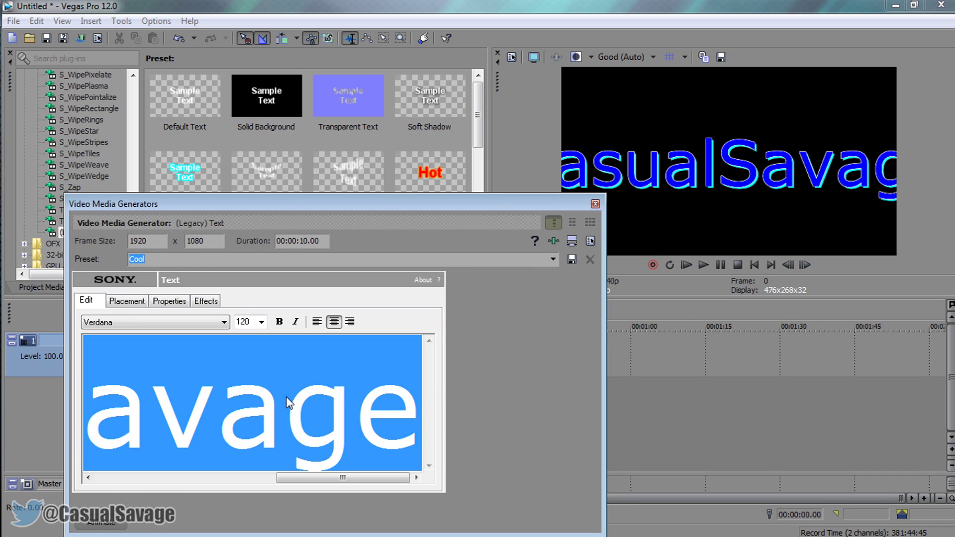
- Make the title bold at font size 55, after trying sizes 50, 75 and 65
double_click(252, 321)
text(50)
key(Return)
text(7)
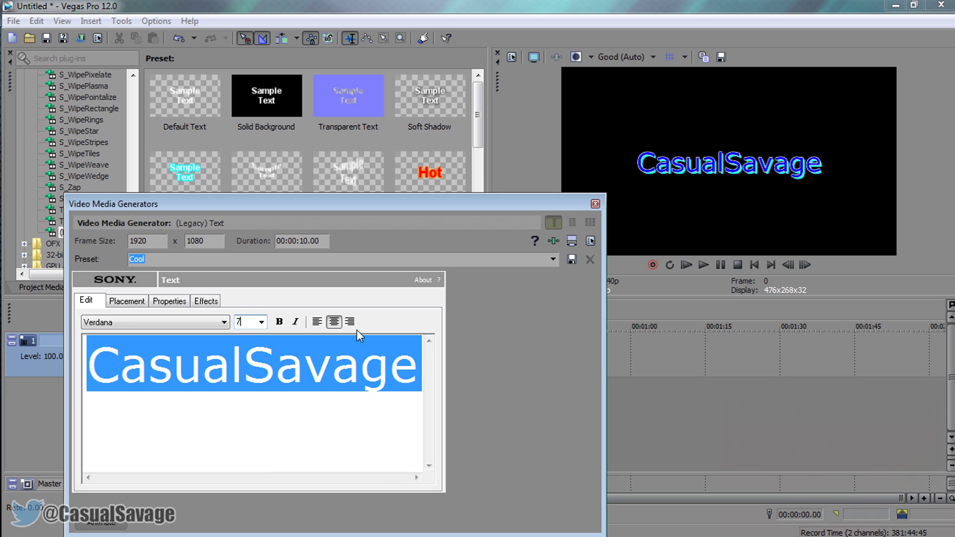
text(5)
key(Return)
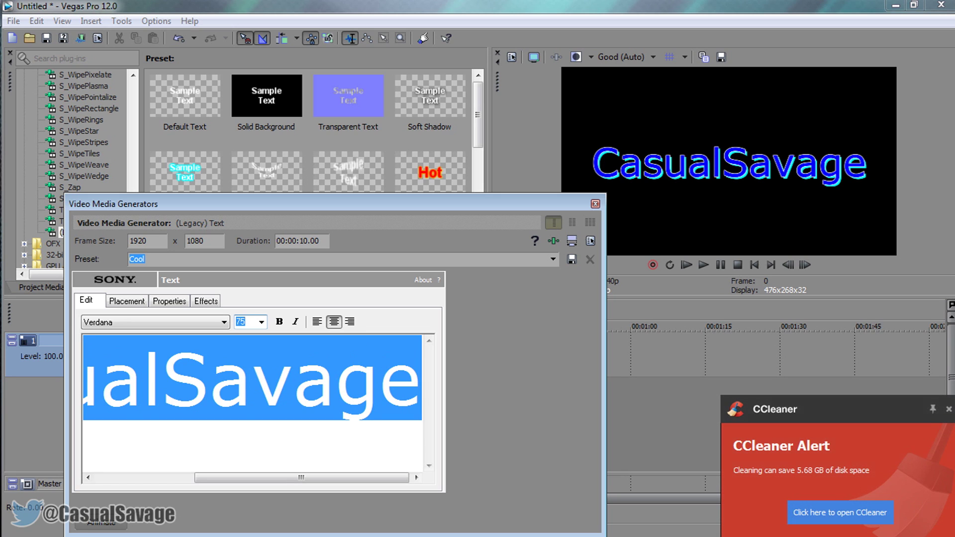
key(Return)
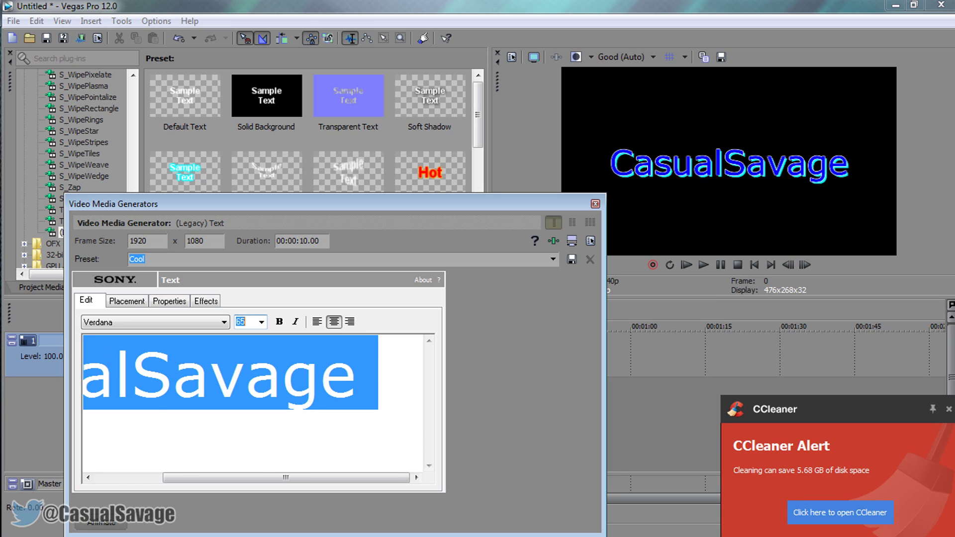
click(279, 322)
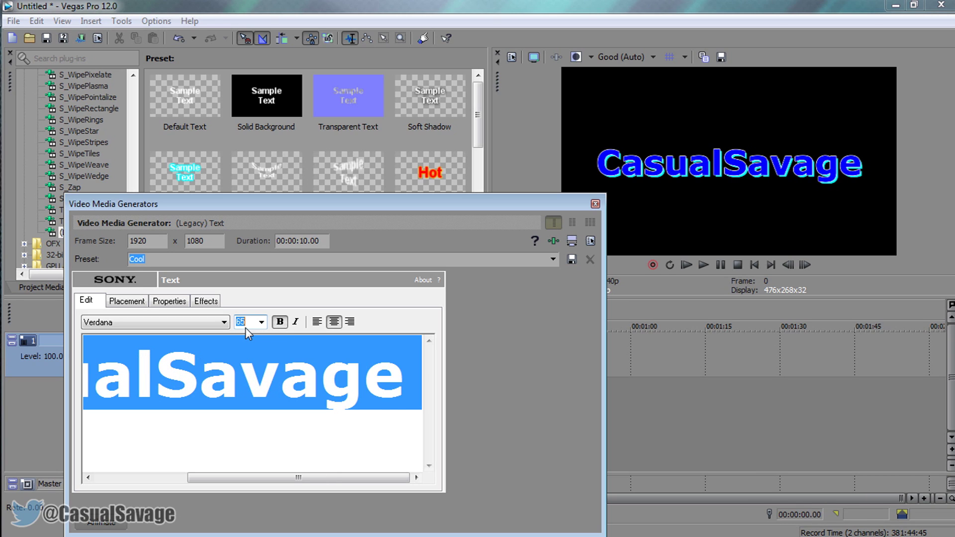
text(55)
key(Return)
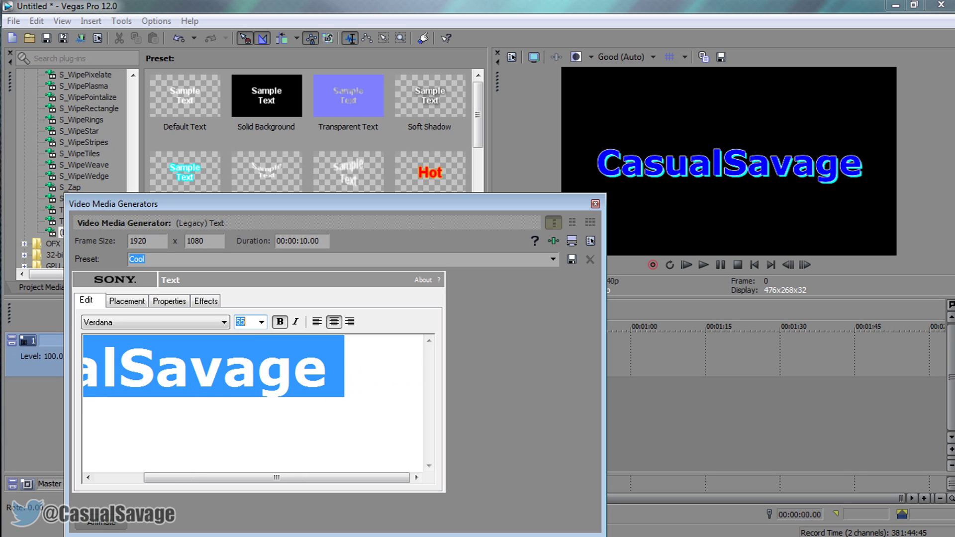
click(163, 302)
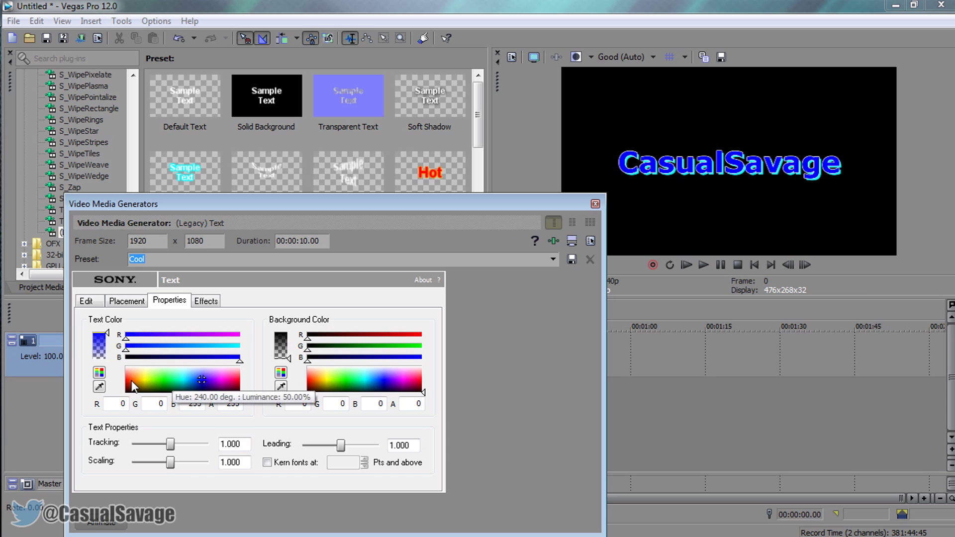
- Make the title text white with a red shadow, then close the generator window
click(126, 379)
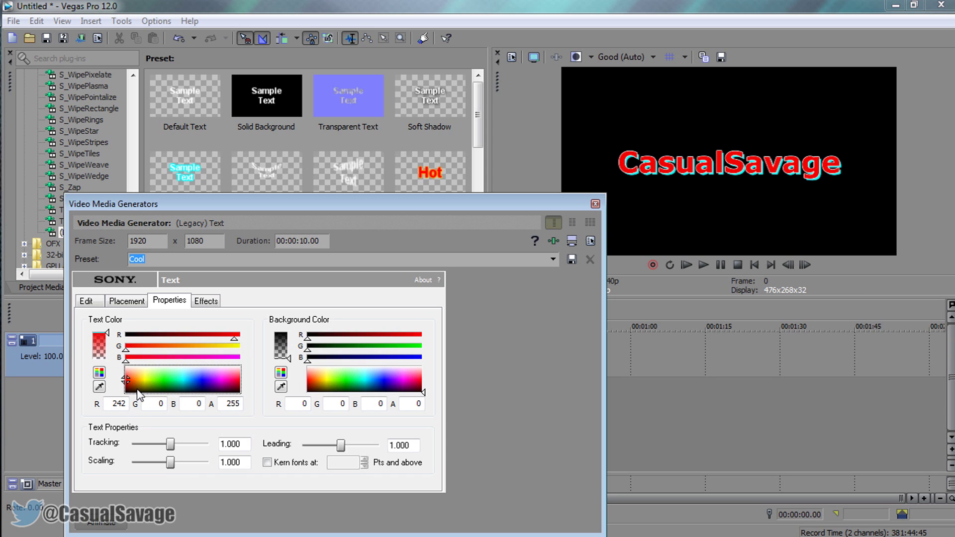
drag(138, 395, 122, 355)
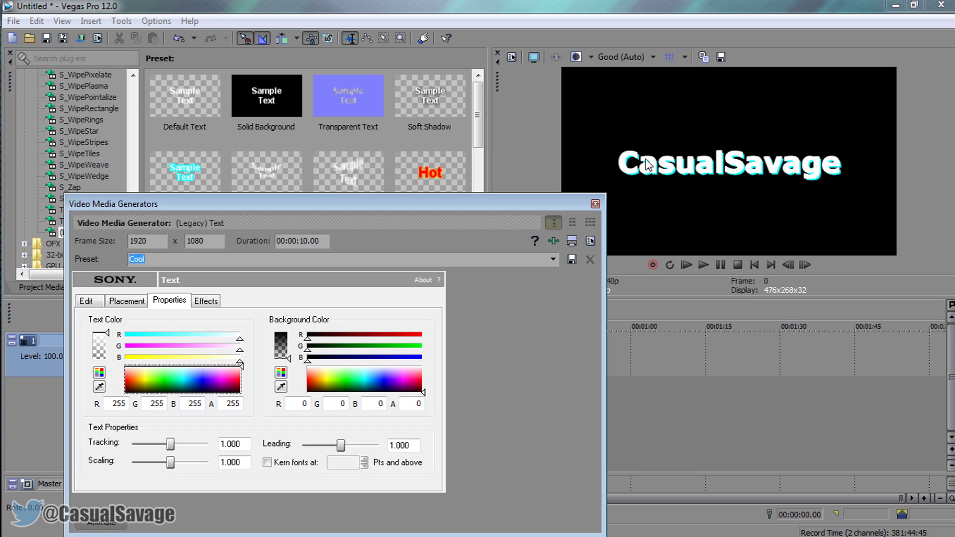
click(206, 301)
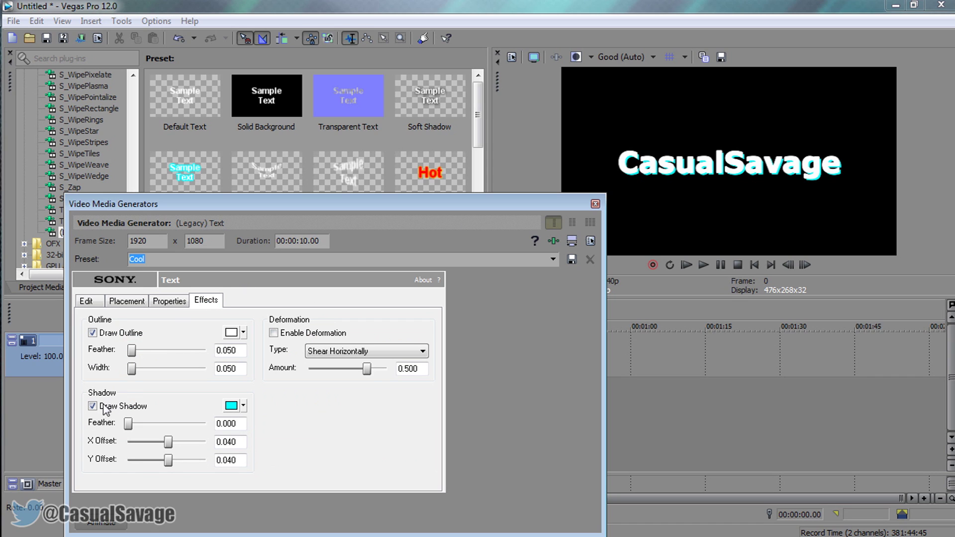
click(231, 405)
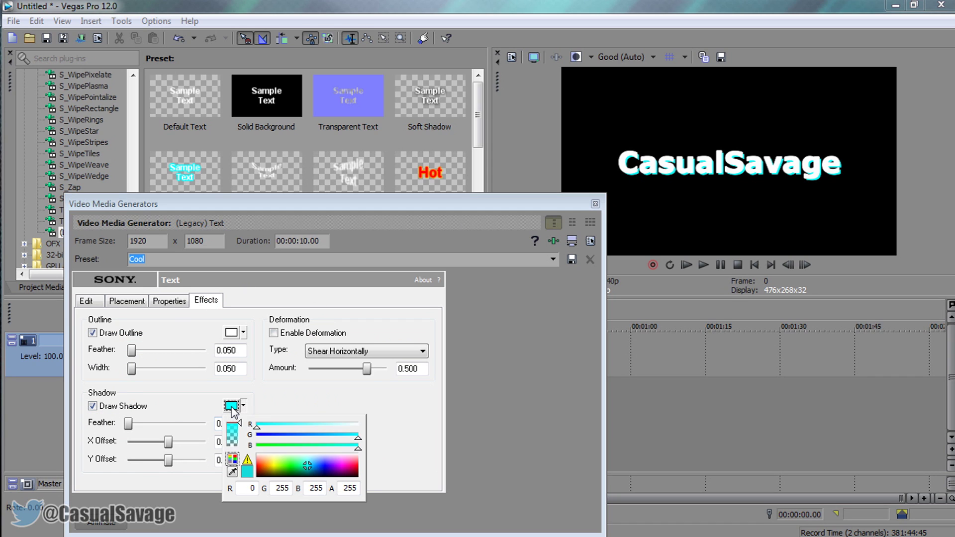
click(262, 463)
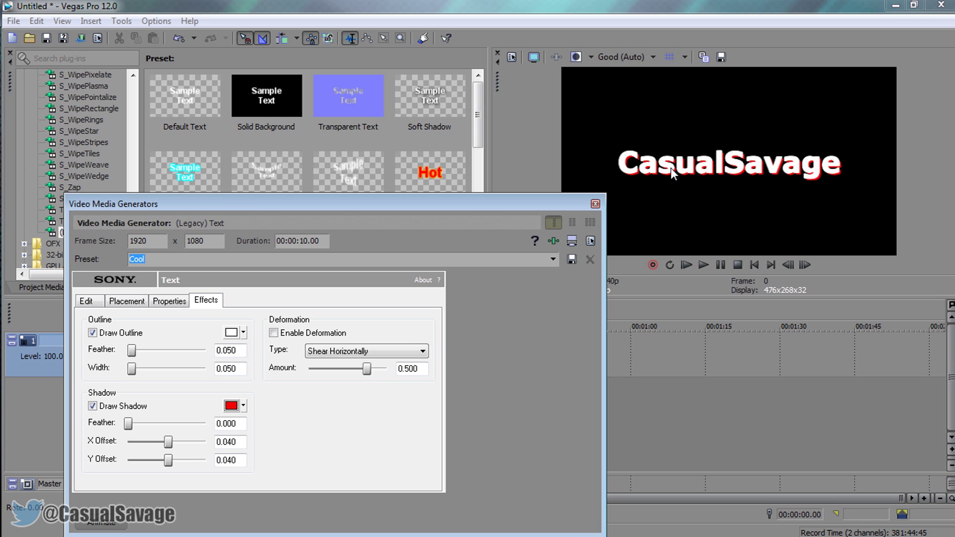
click(333, 392)
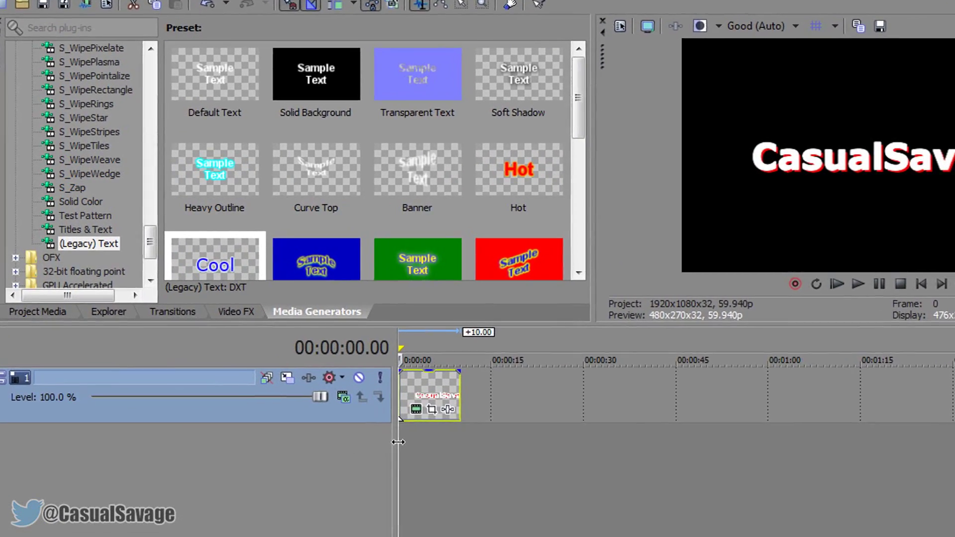
- Insert a new video track and move the title clip up onto track 1
right_click(374, 427)
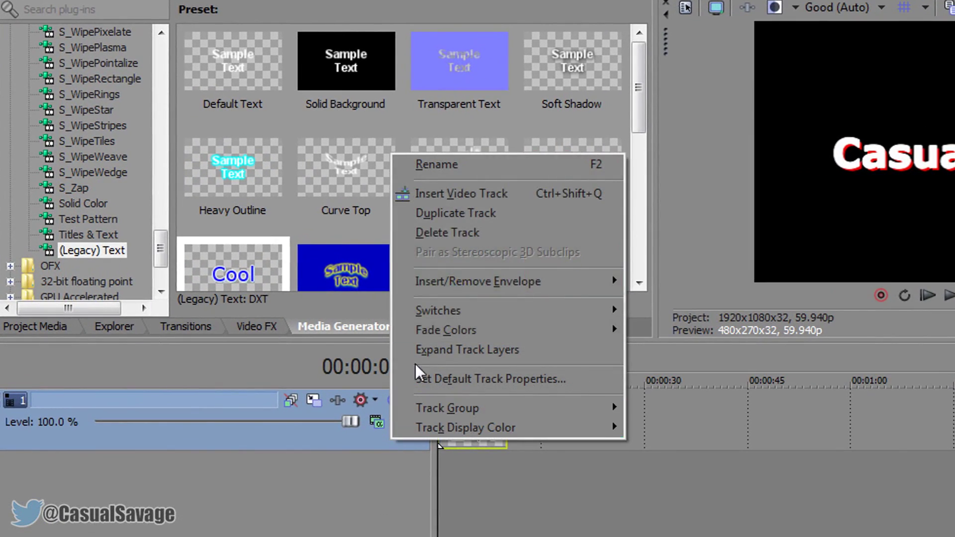
click(474, 196)
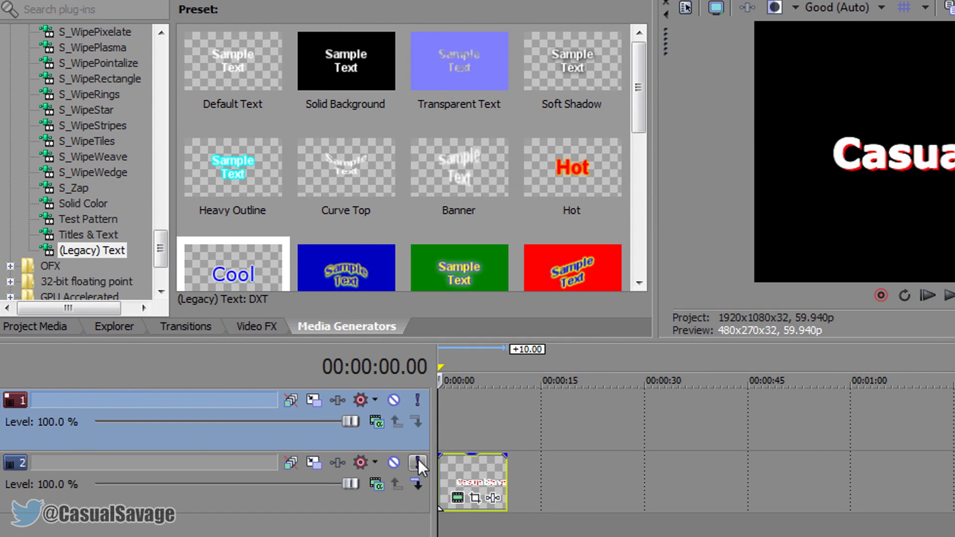
drag(445, 477, 430, 415)
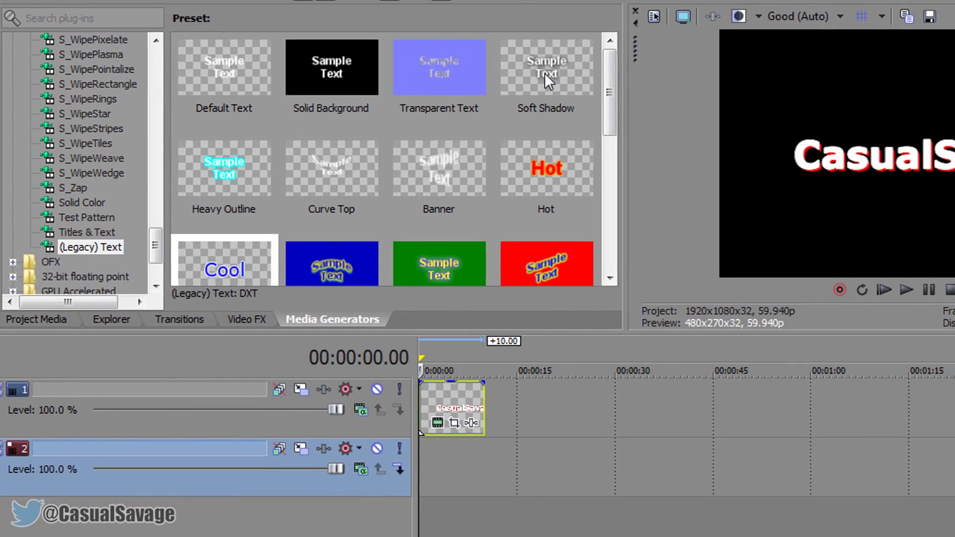
- Add a Soft Shadow text clip on track 2 reading 'SUBSCRIBE - LIKE - SHARE'
drag(572, 73, 585, 140)
drag(515, 146, 390, 447)
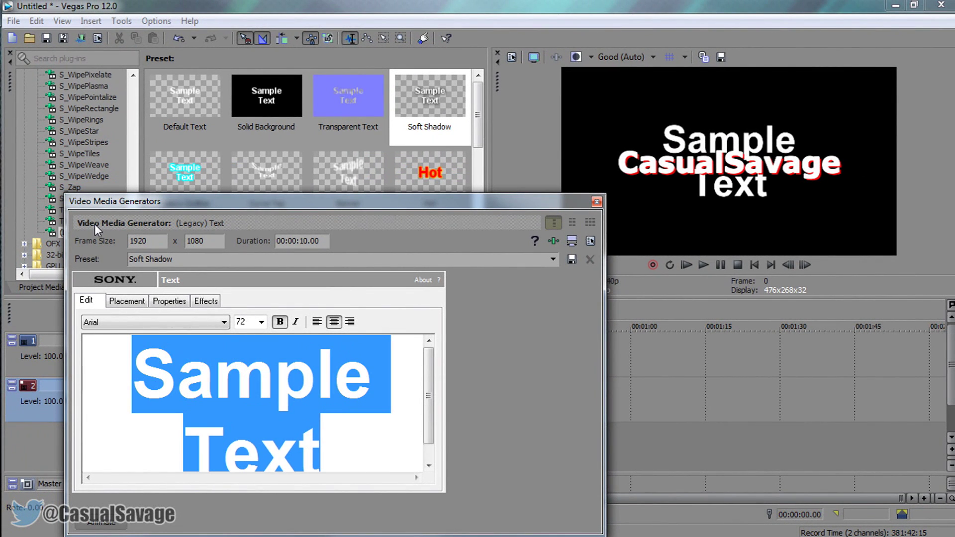
text(S)
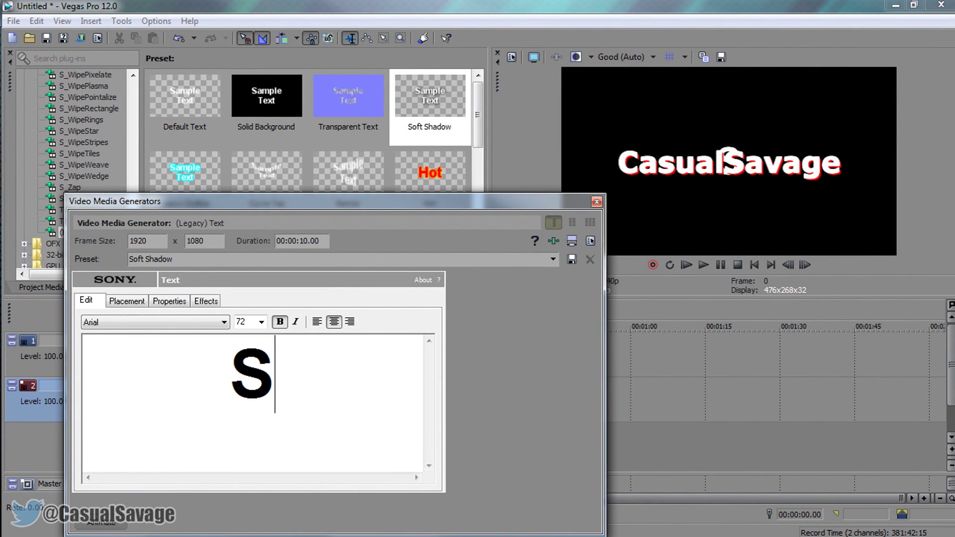
text(UBSCRIBE - L)
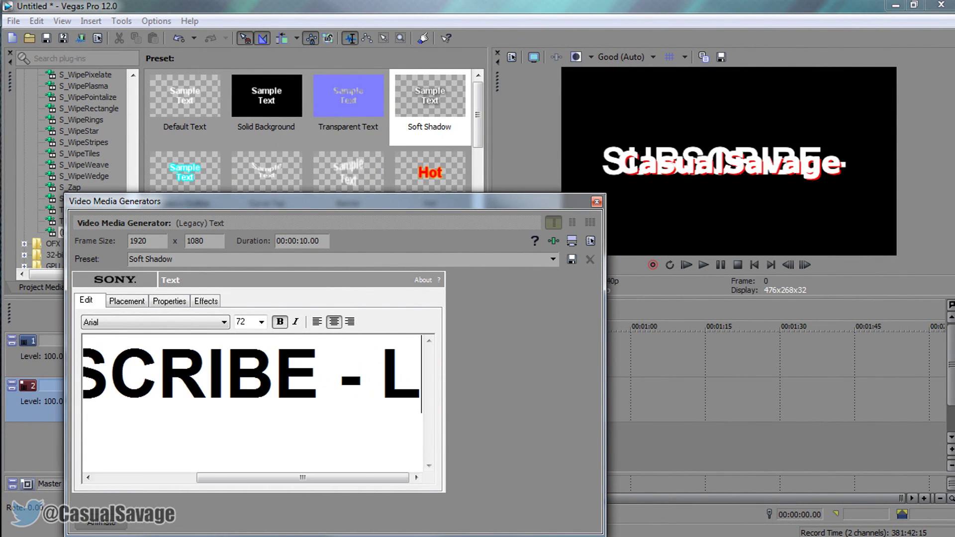
text(IKE - SJAR)
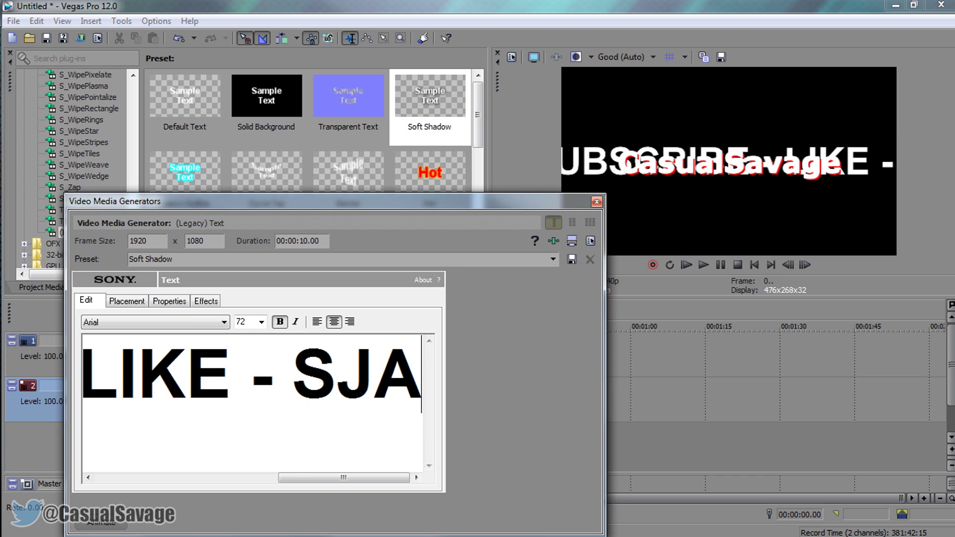
key(BackSpace)
key(BackSpace)
key(BackSpace)
text(HARE)
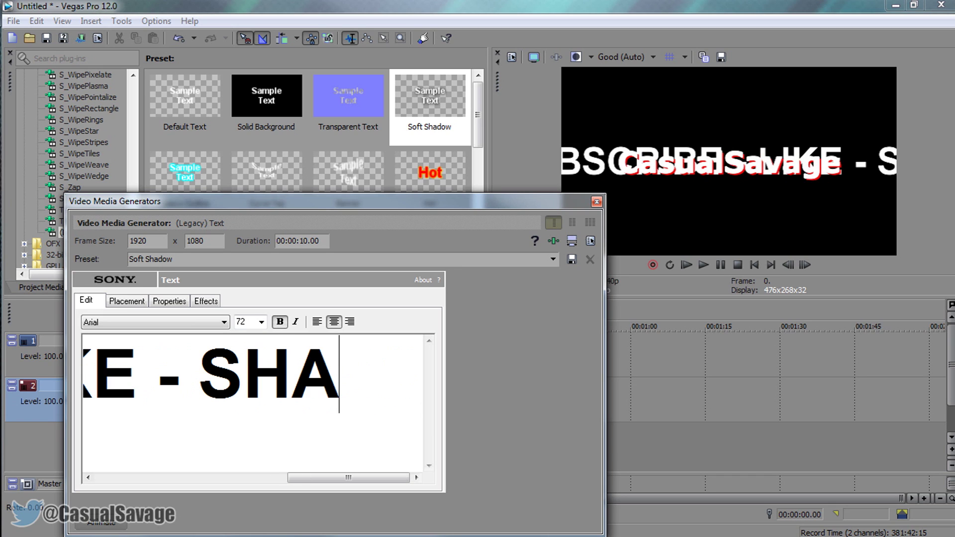
- Set the slogan text to font size 25 and close the generator
click(317, 385)
key(ctrl+a)
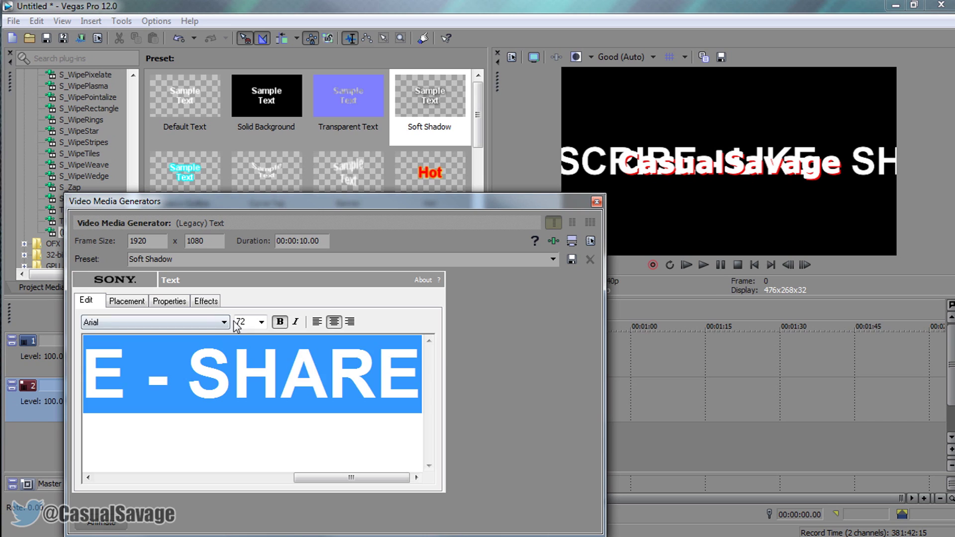
double_click(242, 323)
text(25)
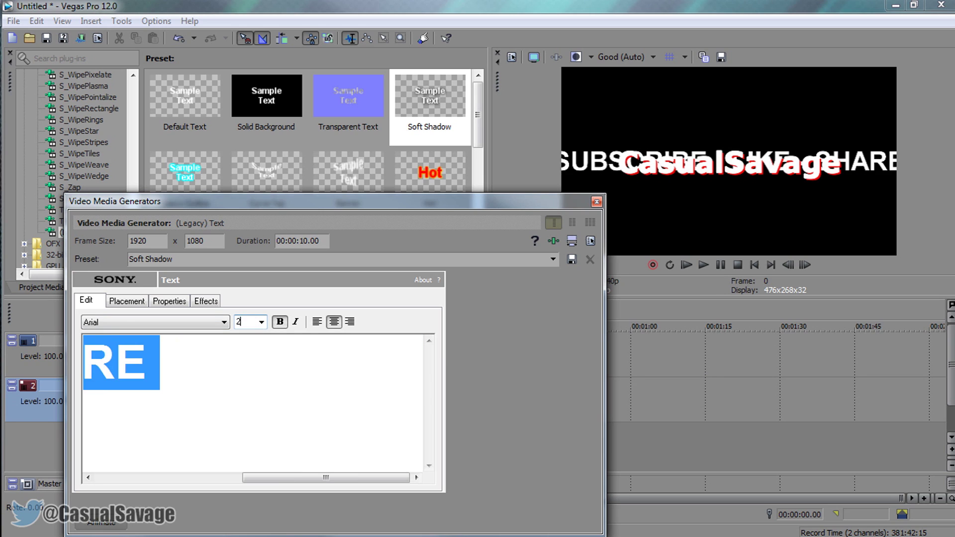
click(596, 201)
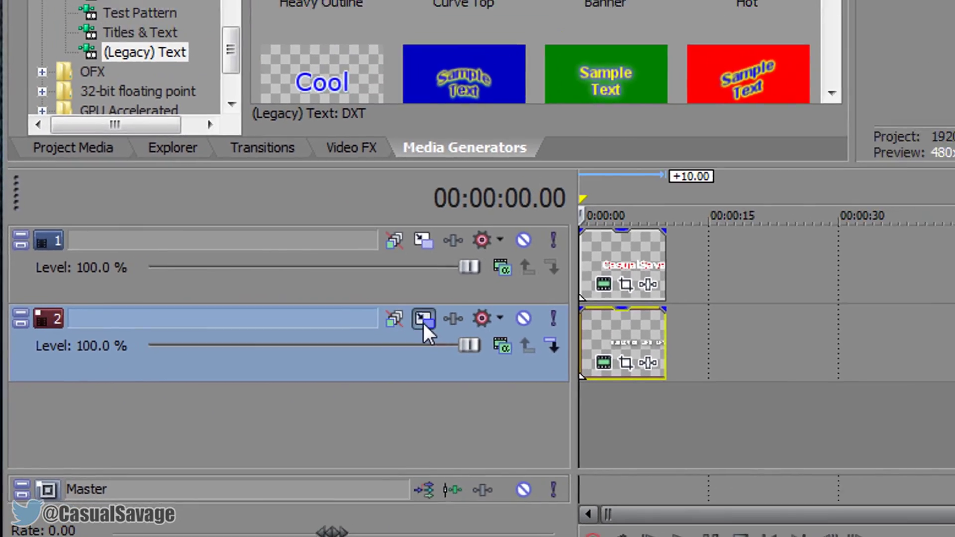
- Use track 2's Track Motion to lower the slogan to about Y -160, beneath the title
click(541, 274)
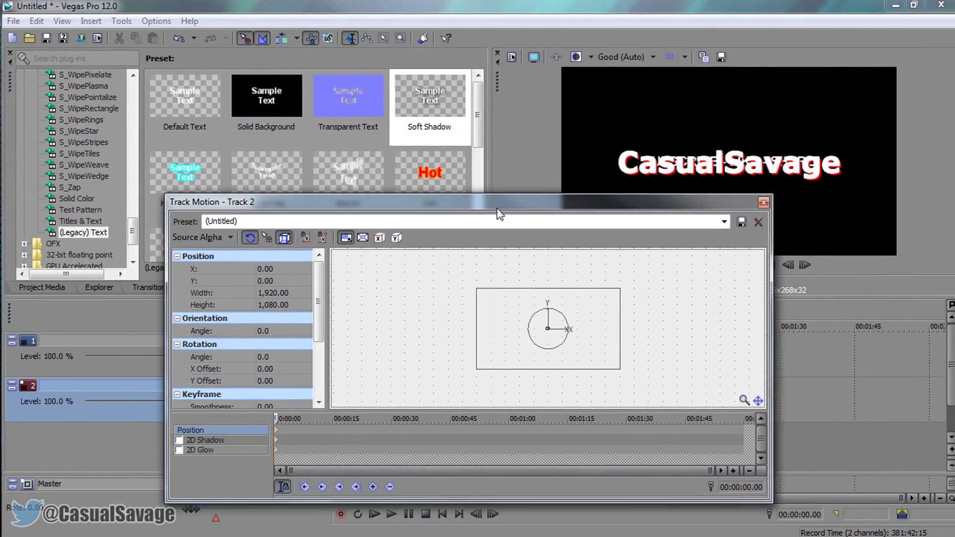
drag(496, 209, 446, 217)
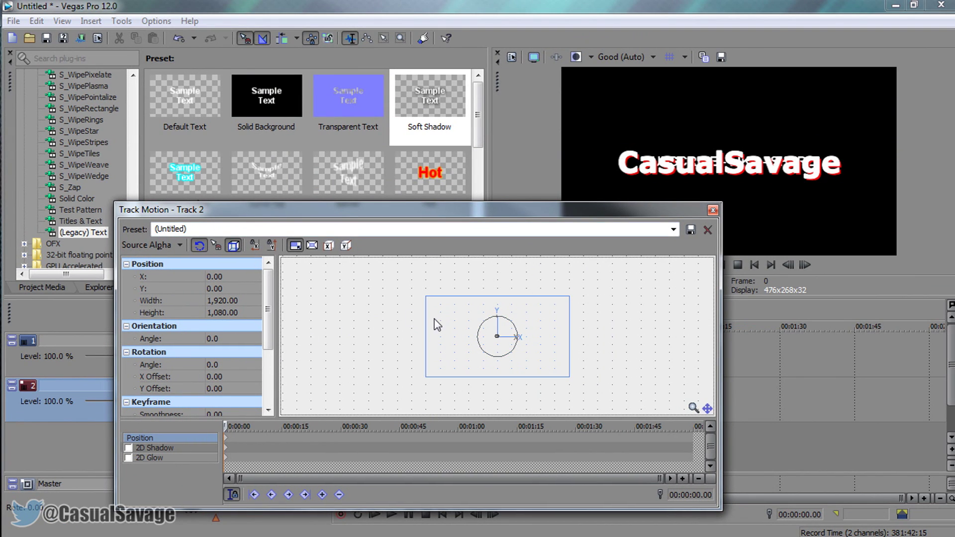
drag(435, 324, 434, 322)
drag(717, 327, 693, 327)
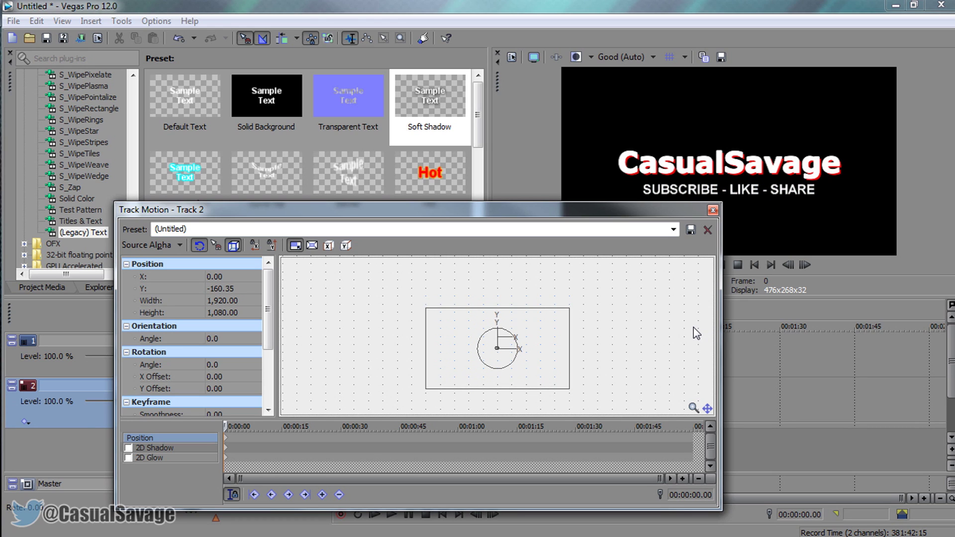
click(712, 210)
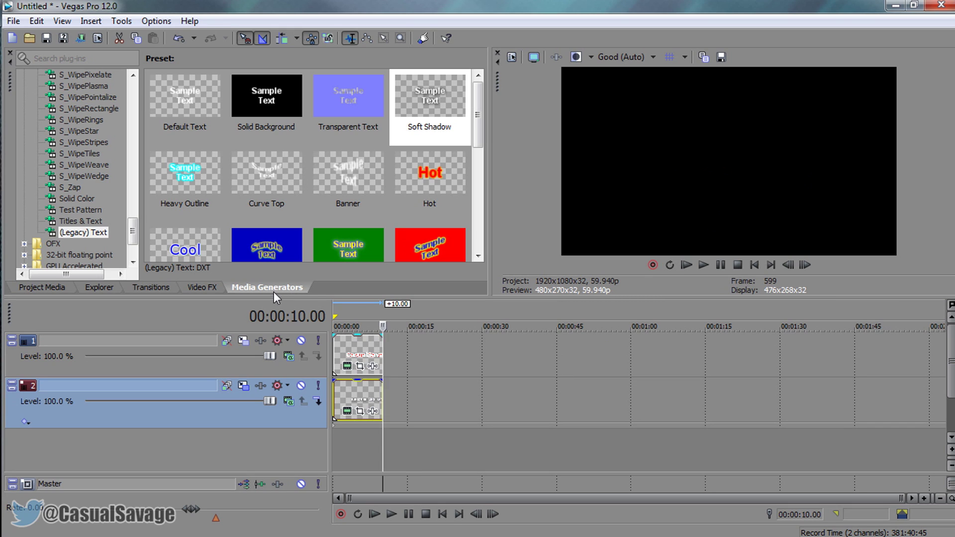
- At 0:00, move track 1's title frame off-screen left to about X -1,726
click(338, 353)
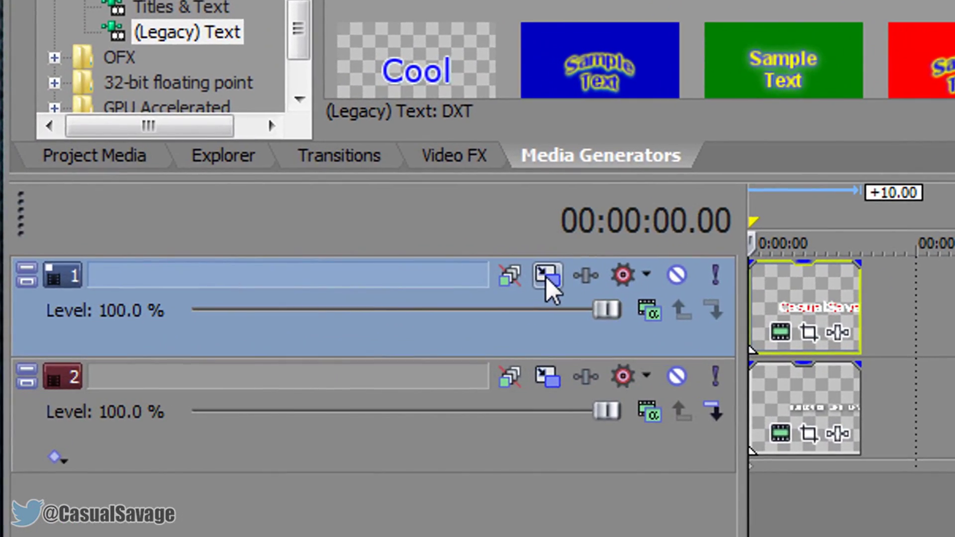
click(546, 276)
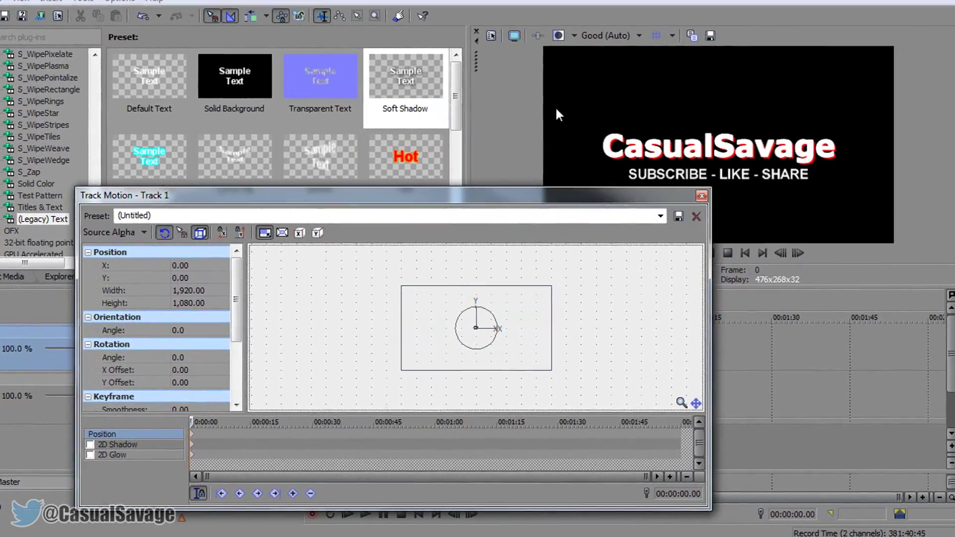
click(428, 357)
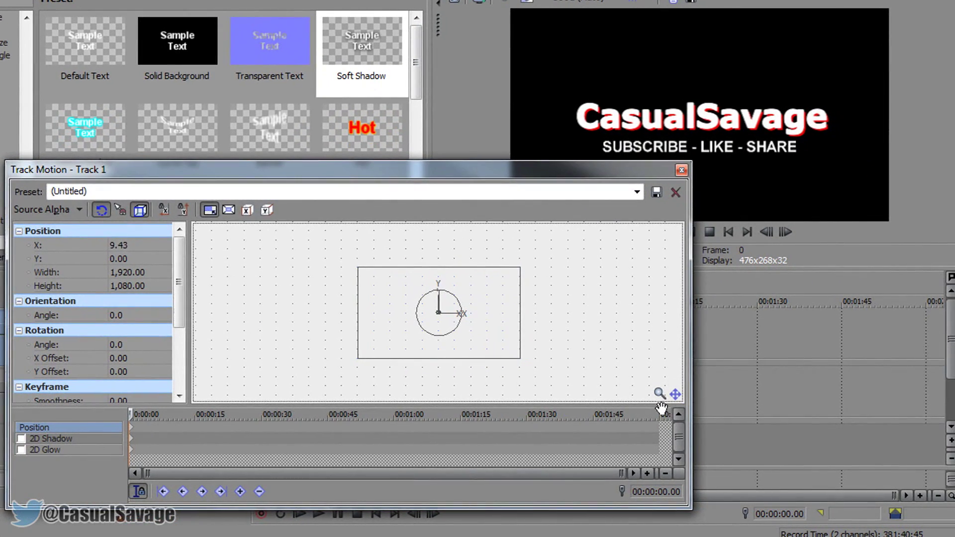
key(Left)
key(Left)
key(Left)
key(Left)
key(Left)
key(Left)
key(Left)
key(Left)
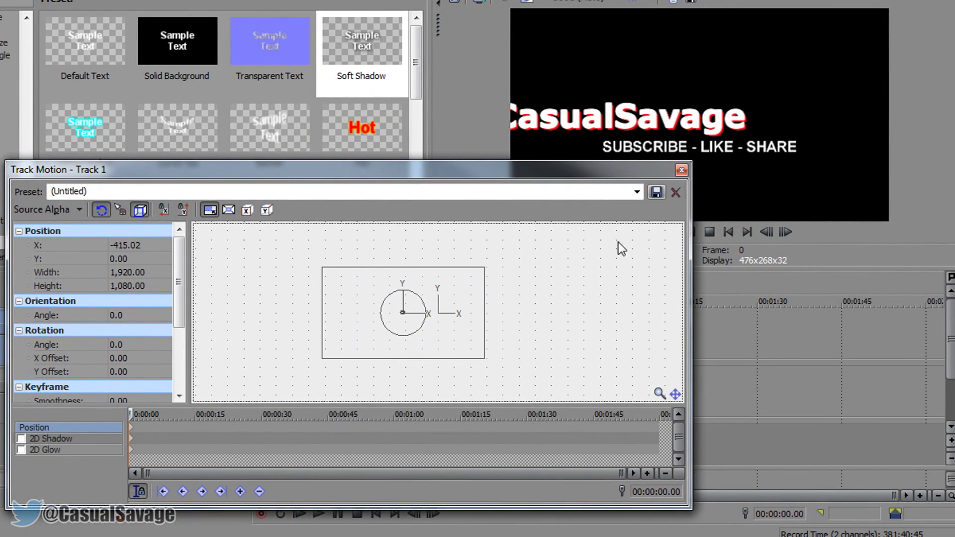
key(Left)
key(Left)
key(Left)
key(Left)
key(Left)
key(Left)
key(Left)
key(Left)
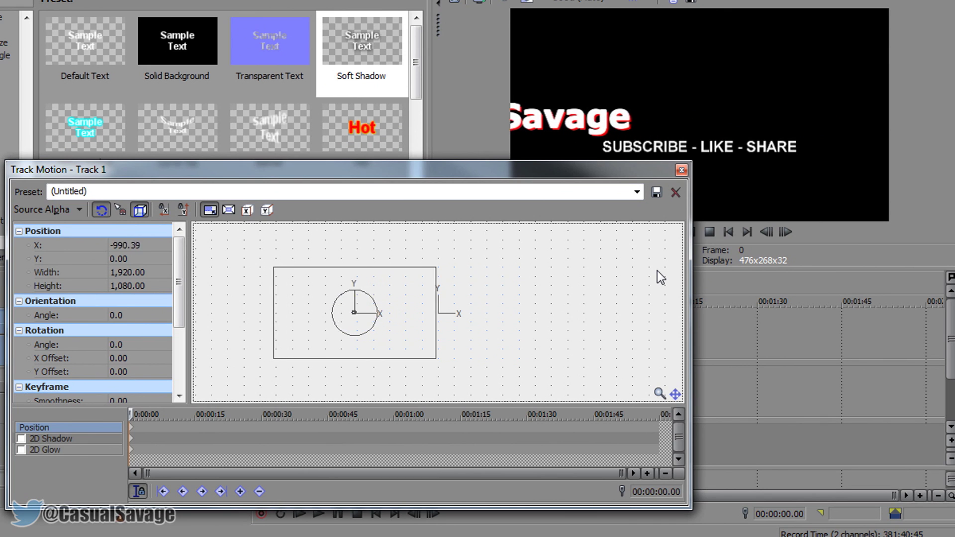
key(Left)
key(Left)
key(Left)
key(Left)
key(Left)
key(Left)
key(Left)
key(Left)
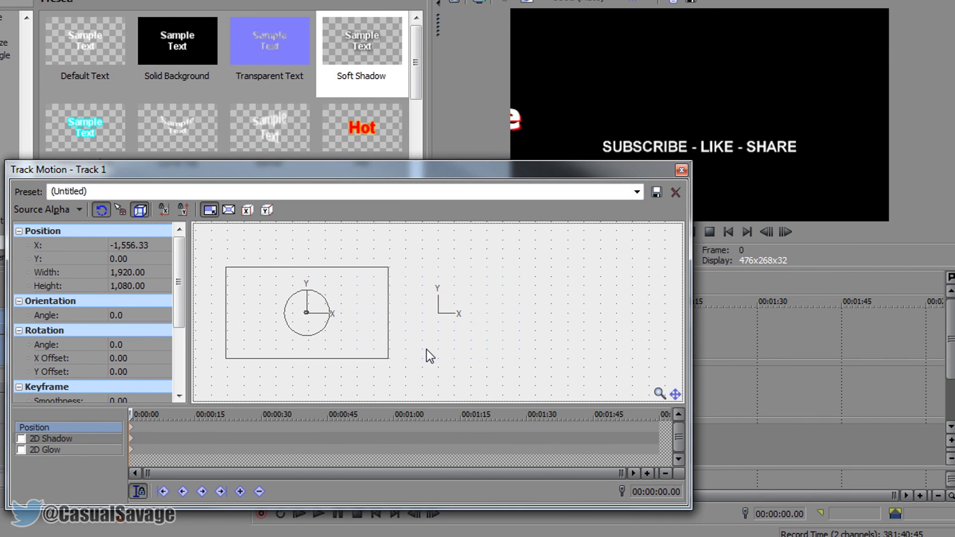
key(Left)
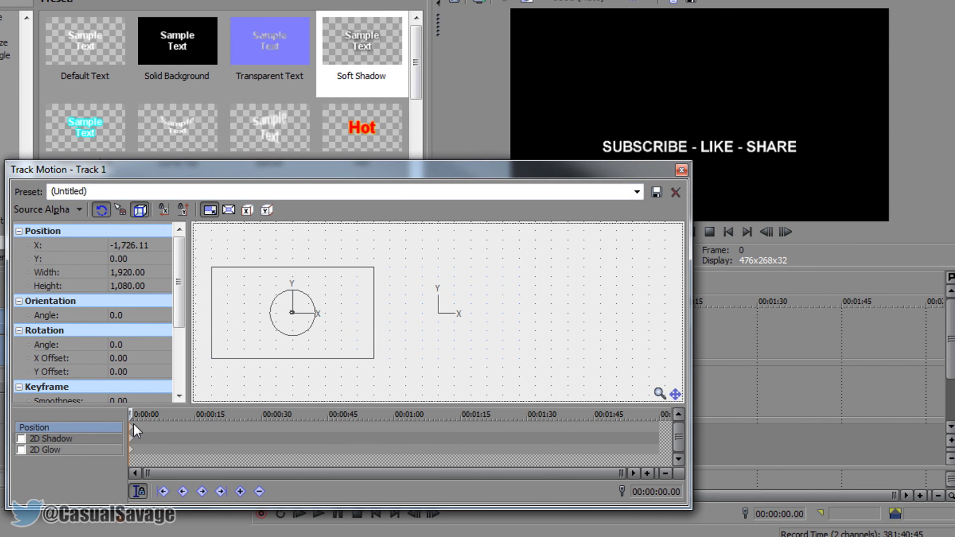
scroll(135, 431, up, 3)
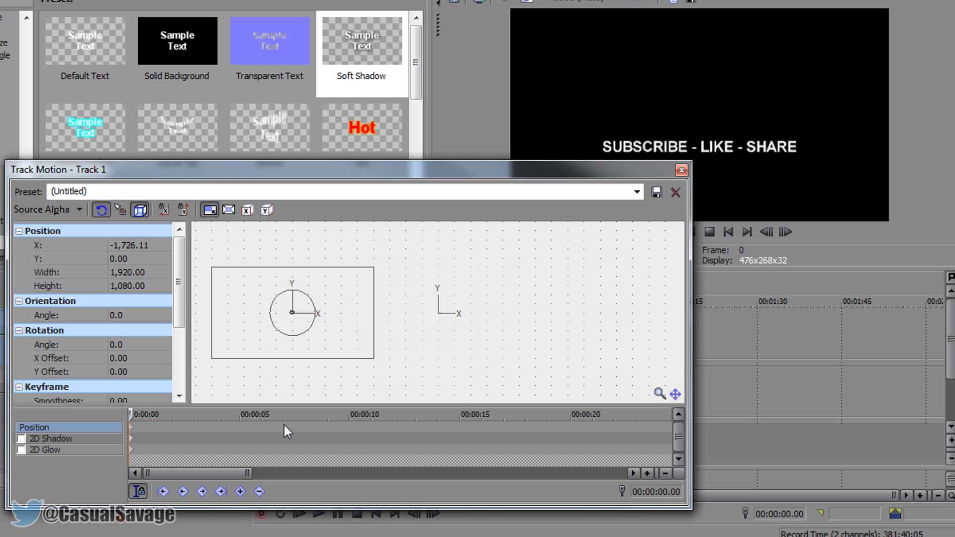
- Add a centred title keyframe at 5.48 seconds with Restore Box
click(256, 428)
right_click(344, 336)
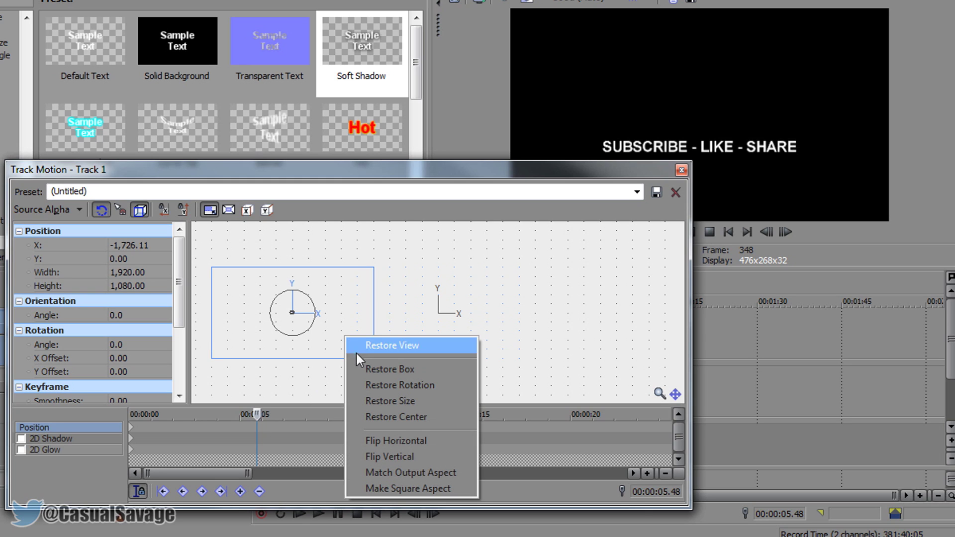
click(368, 367)
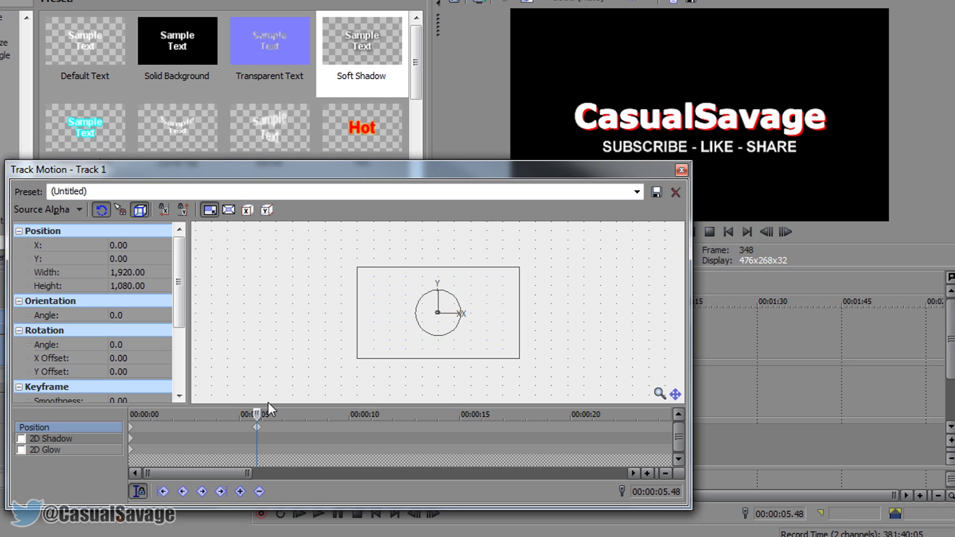
click(133, 436)
click(256, 429)
click(681, 169)
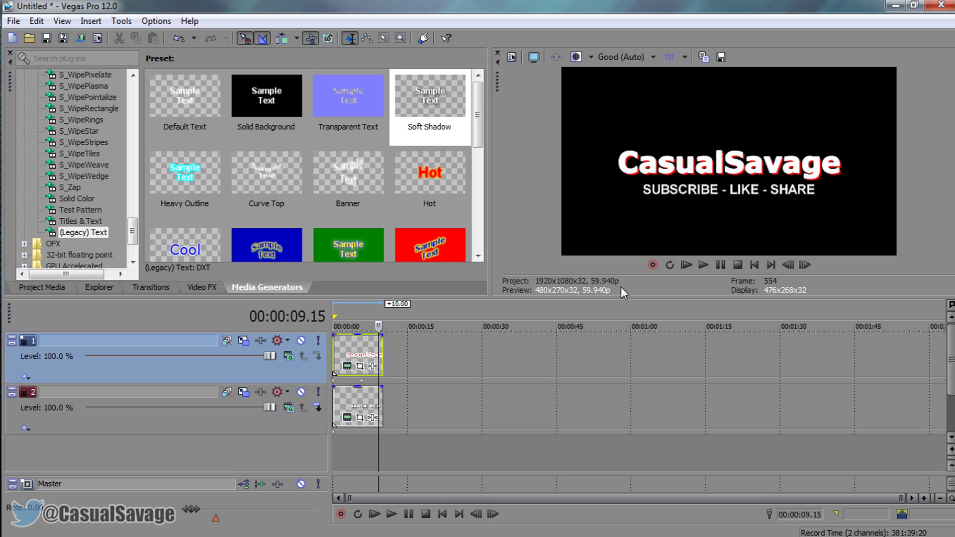
- Set the edit point to 5.48 seconds and bring up track 2's Track Motion
click(361, 405)
scroll(485, 399, up, 4)
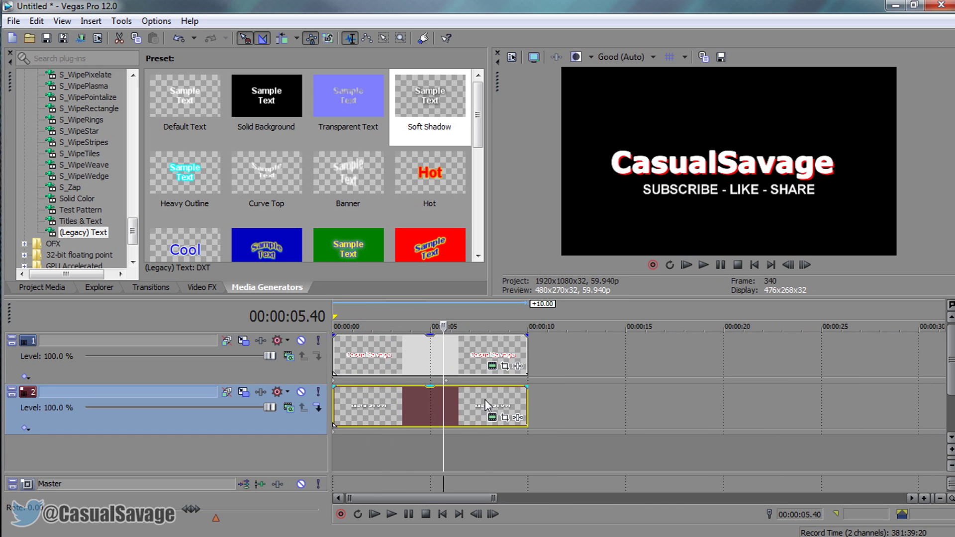
click(444, 382)
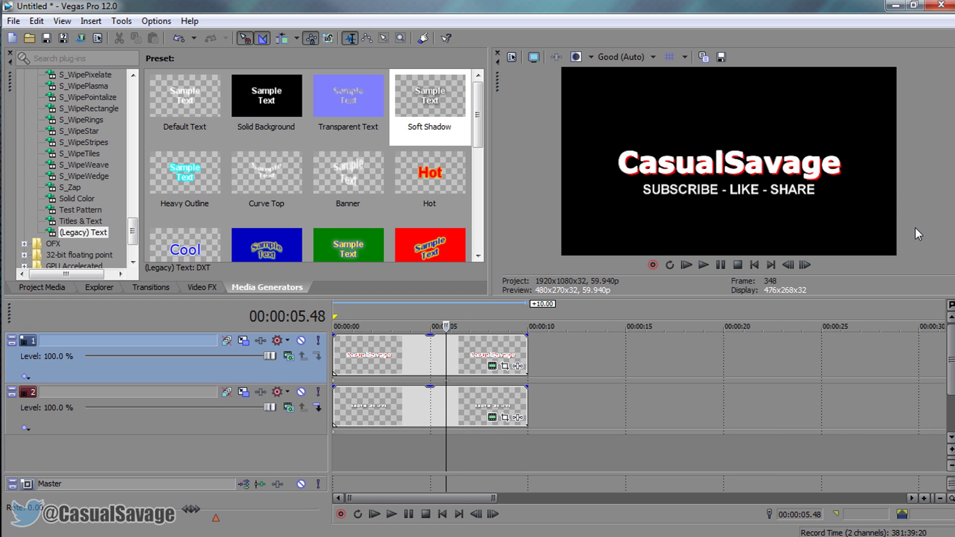
click(242, 398)
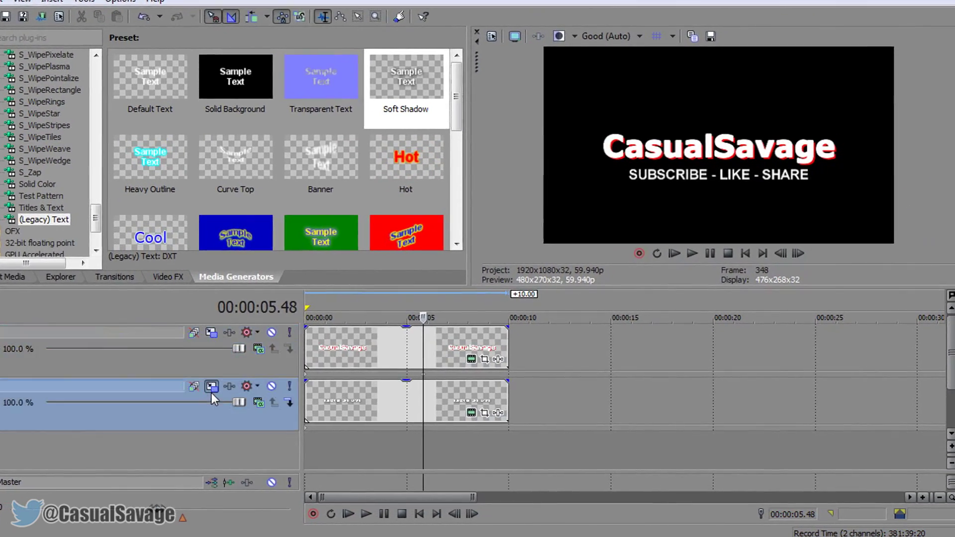
click(211, 387)
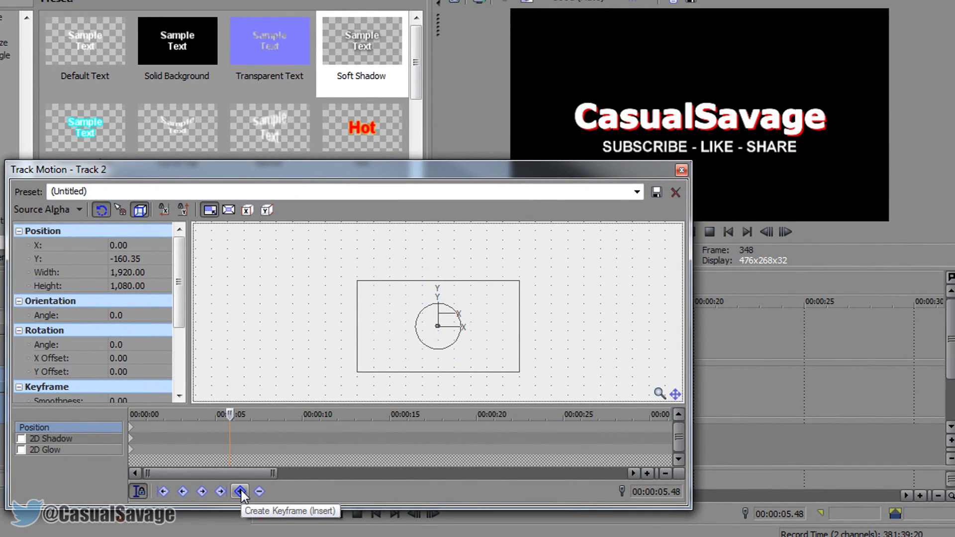
- Keyframe the slogan at 5.48 s and start it off-screen right at 0:00 (X about 1,603)
click(240, 491)
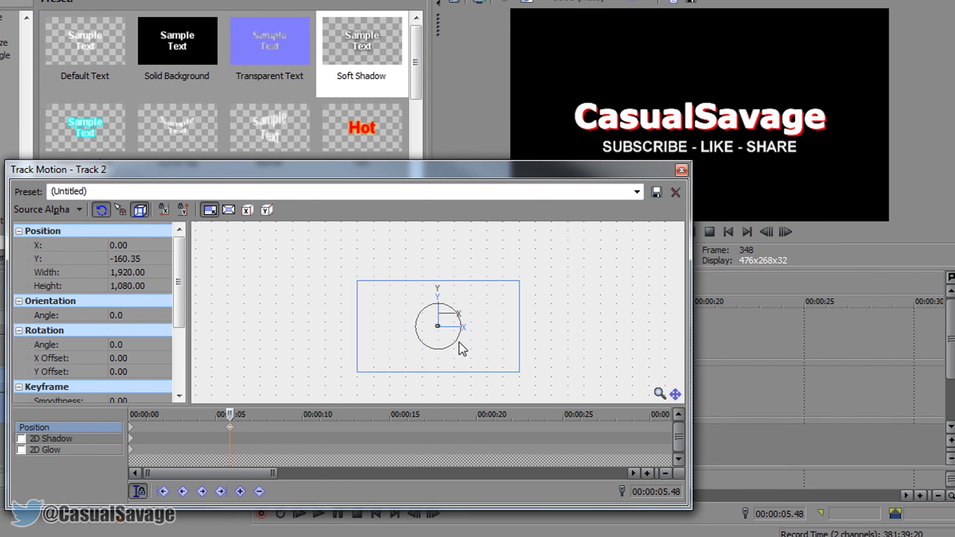
click(131, 430)
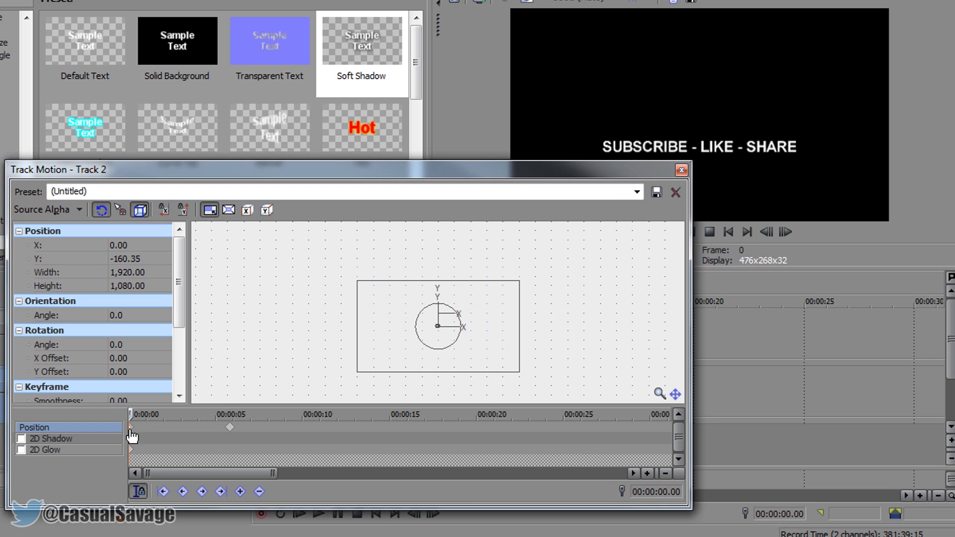
drag(472, 350, 633, 407)
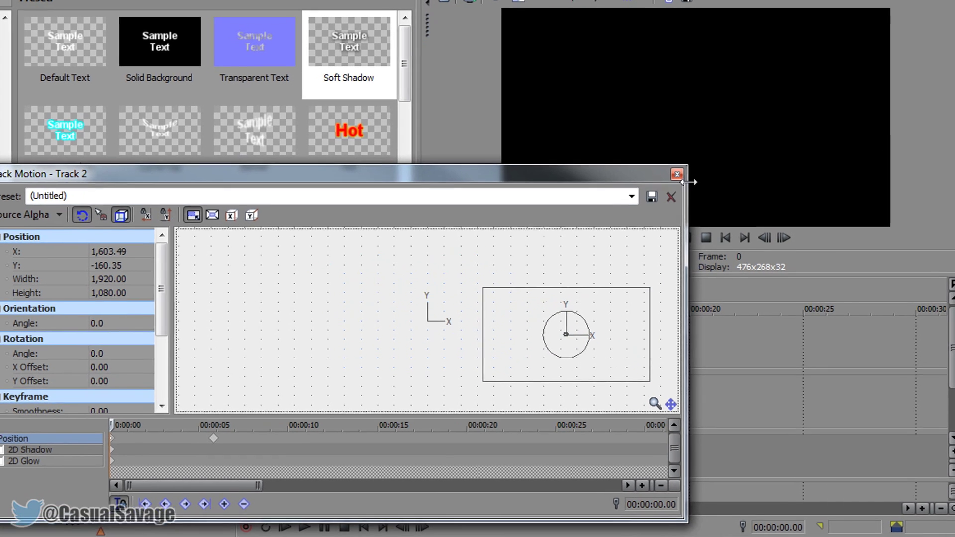
click(681, 170)
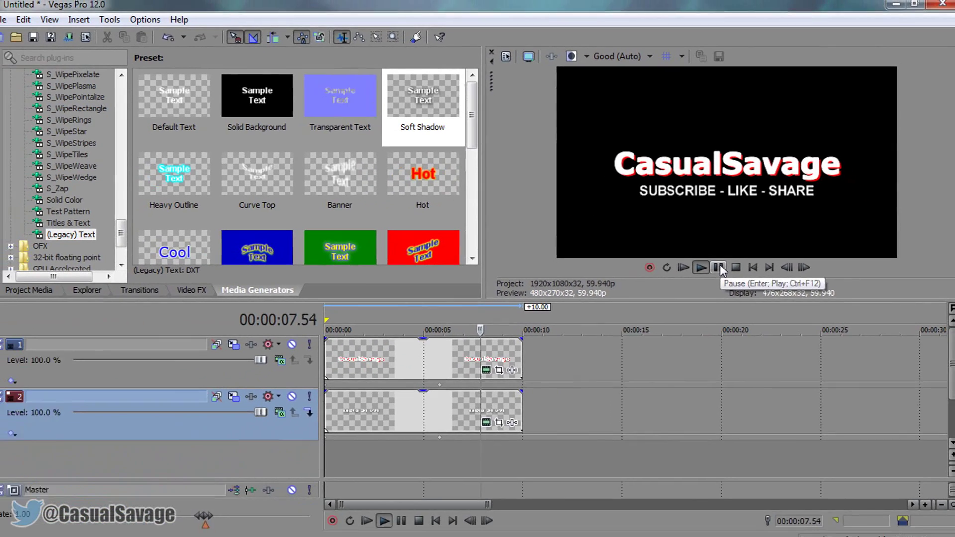
- Pause playback, reopen track 1's Track Motion and go to 10.00 seconds
click(718, 267)
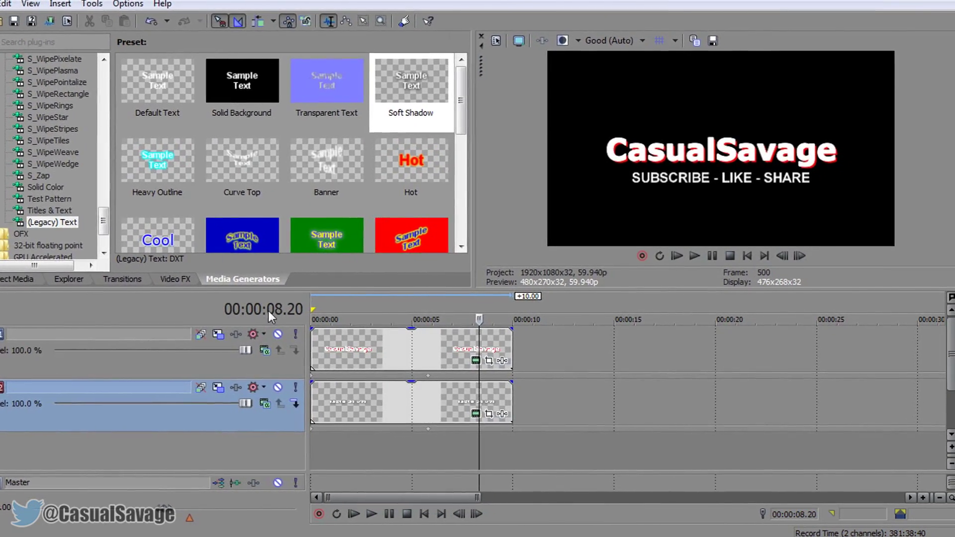
click(200, 334)
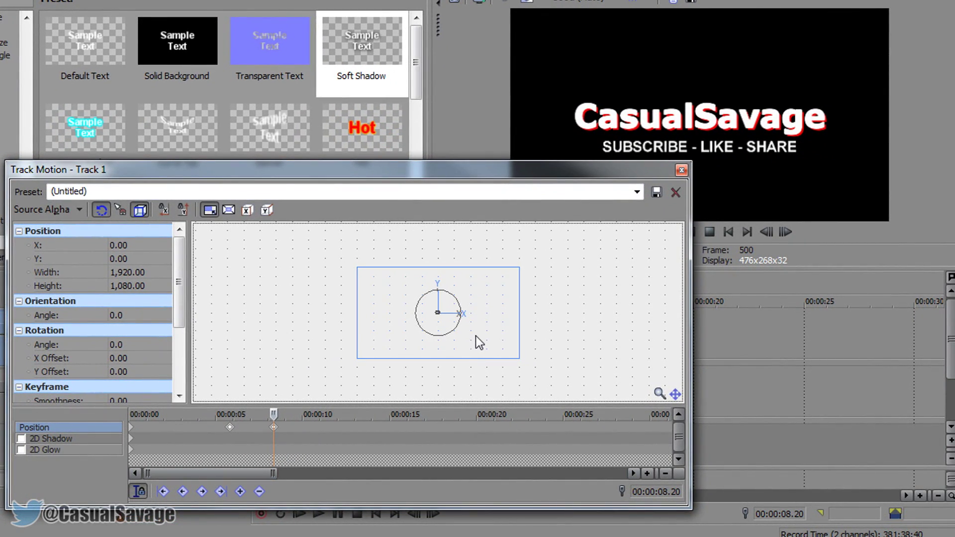
key(Right)
key(Right)
key(Right)
key(Right)
key(Right)
key(Right)
key(Right)
key(Right)
key(Right)
key(Right)
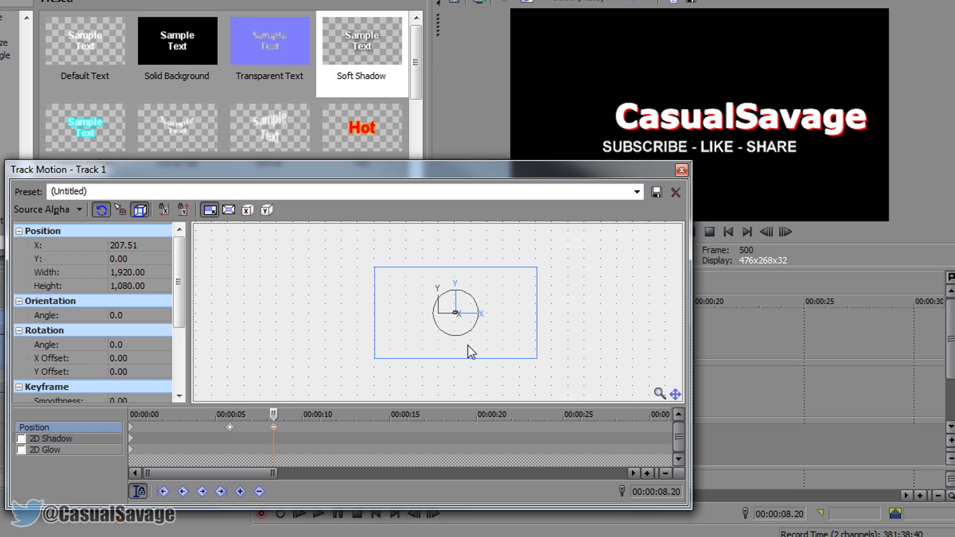
key(Right)
key(Right)
key(Right)
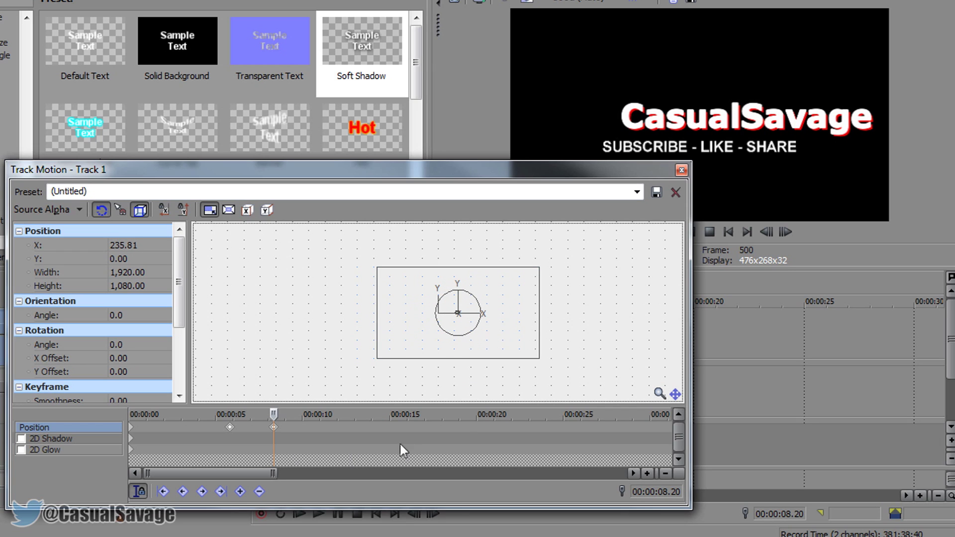
scroll(354, 449, up, 3)
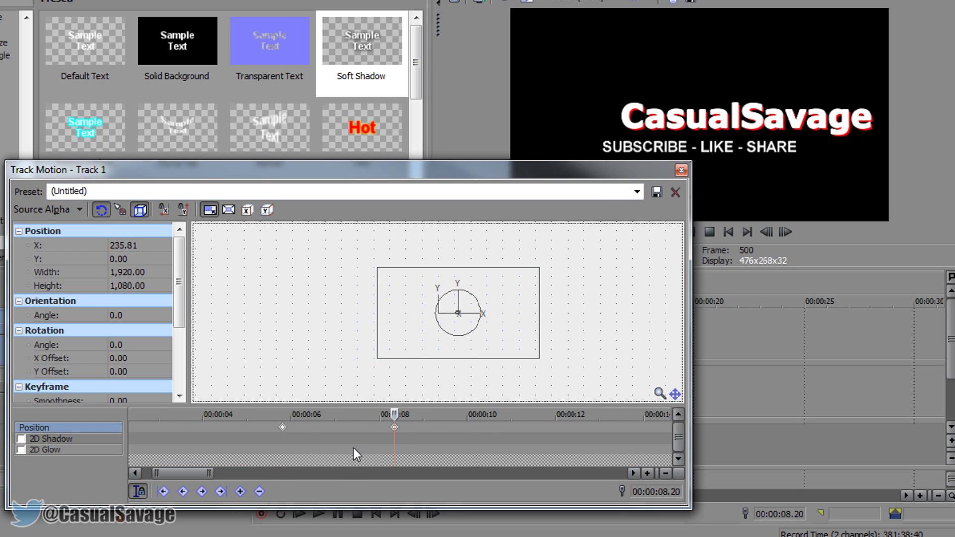
click(475, 430)
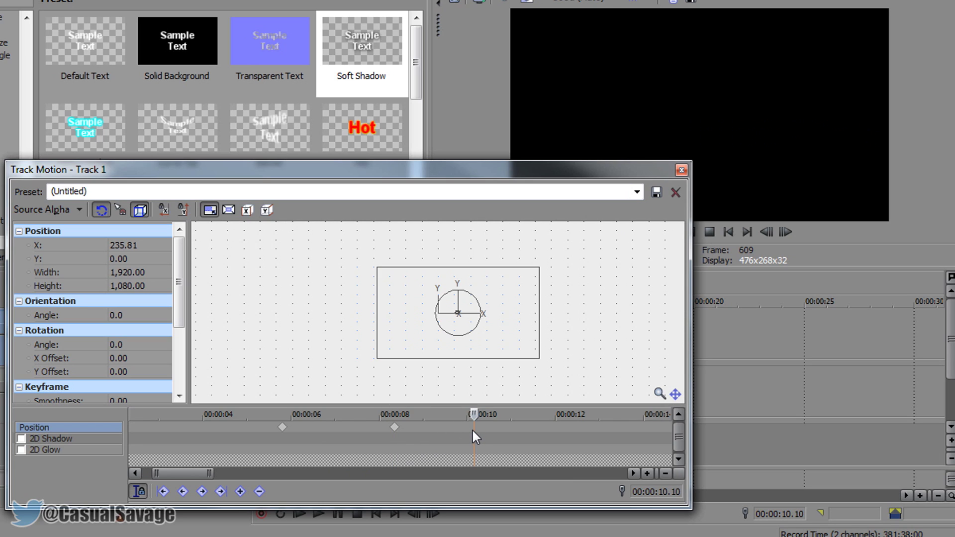
click(464, 429)
- Keyframe the name title fully off-screen right at 10 seconds and preview the exit
drag(447, 350, 427, 342)
key(Right)
key(Right)
key(Right)
key(Right)
key(Right)
key(Right)
key(Right)
key(Right)
key(Right)
key(Right)
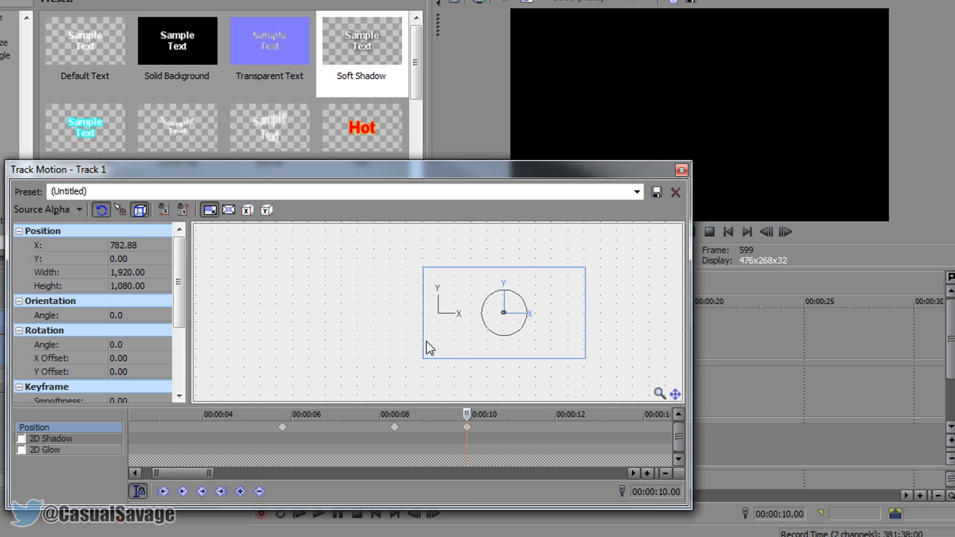
key(Right)
key(Right)
key(Right)
key(Right)
key(Right)
key(Right)
key(Right)
key(Right)
key(Right)
key(Right)
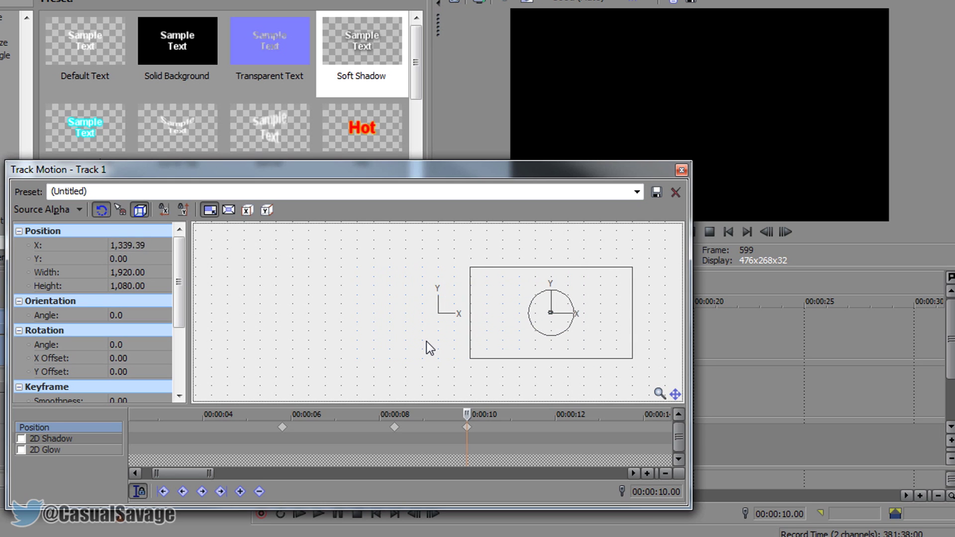
key(Right)
key(Right)
key(Right)
key(Right)
key(Right)
key(Right)
key(Right)
key(Right)
key(Right)
key(Right)
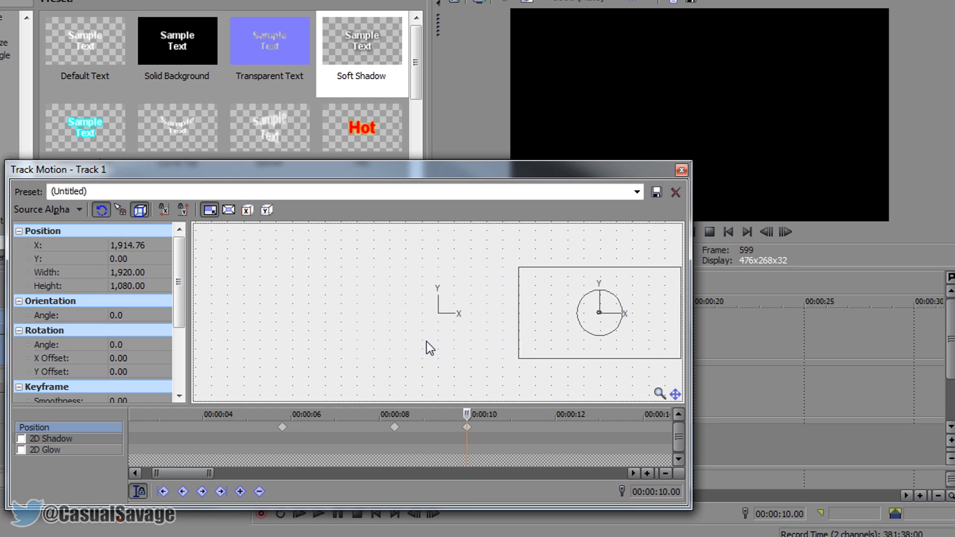
click(681, 170)
click(446, 335)
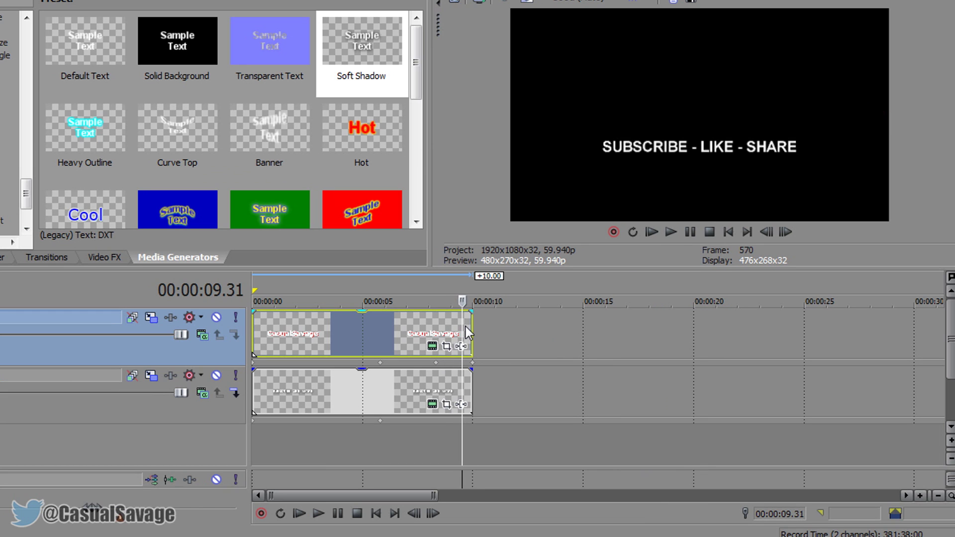
click(437, 377)
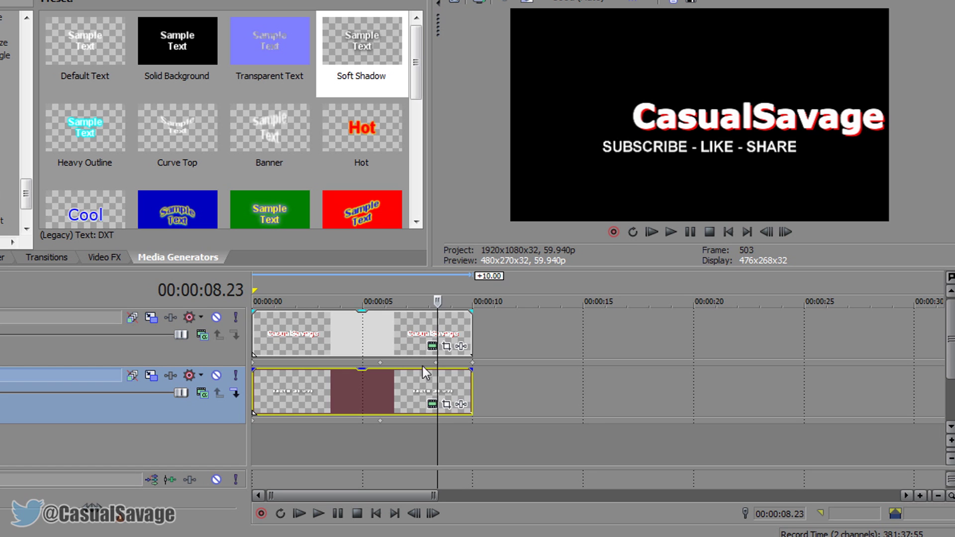
- Dock track 2's Track Motion and keyframe the slogan shifted left at about 8.2 seconds
click(152, 376)
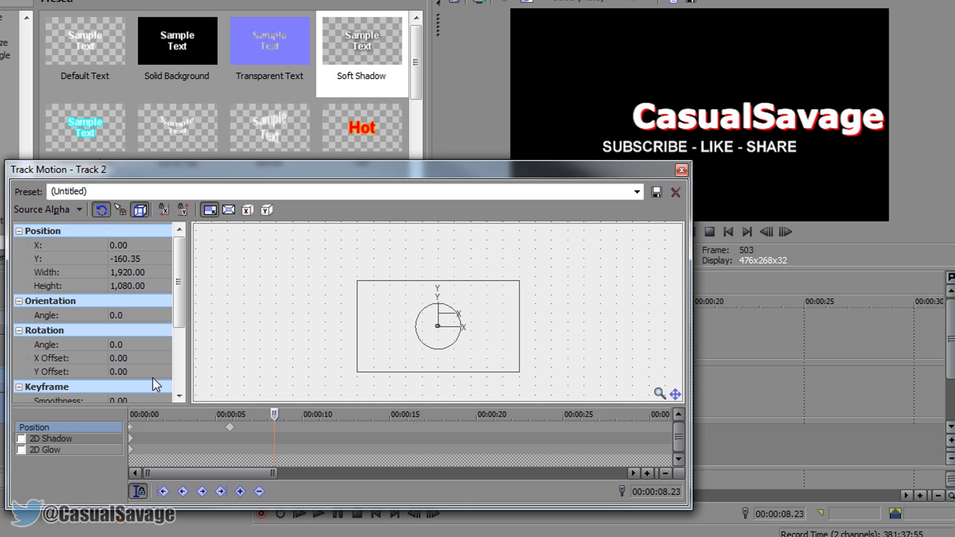
drag(557, 178, 411, 35)
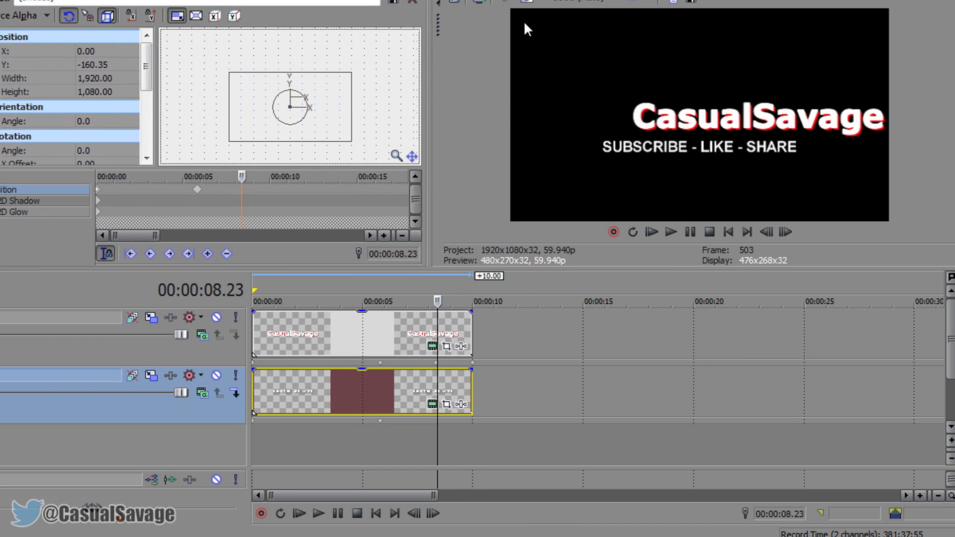
click(435, 371)
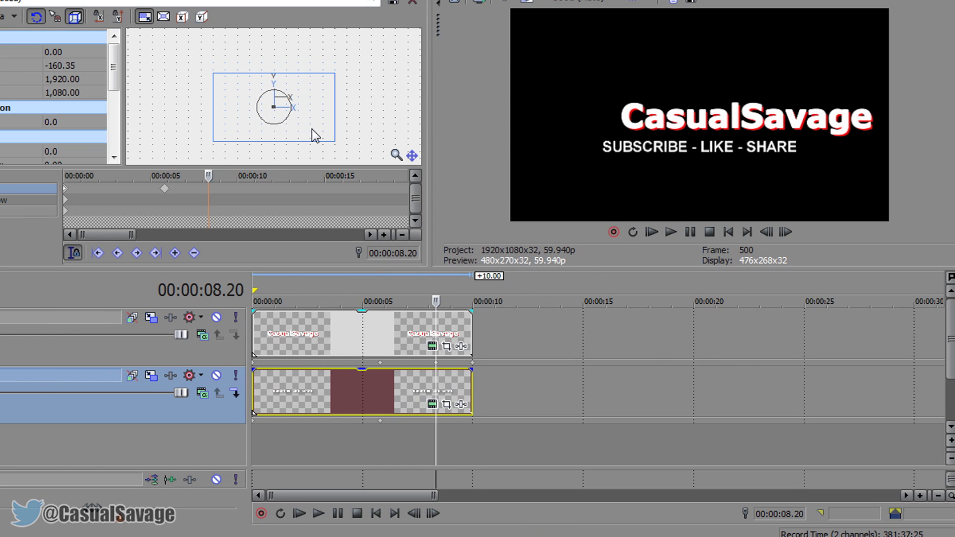
drag(312, 129, 284, 149)
- At 10 seconds, push the slogan off-screen left to X -3,078.24
click(472, 422)
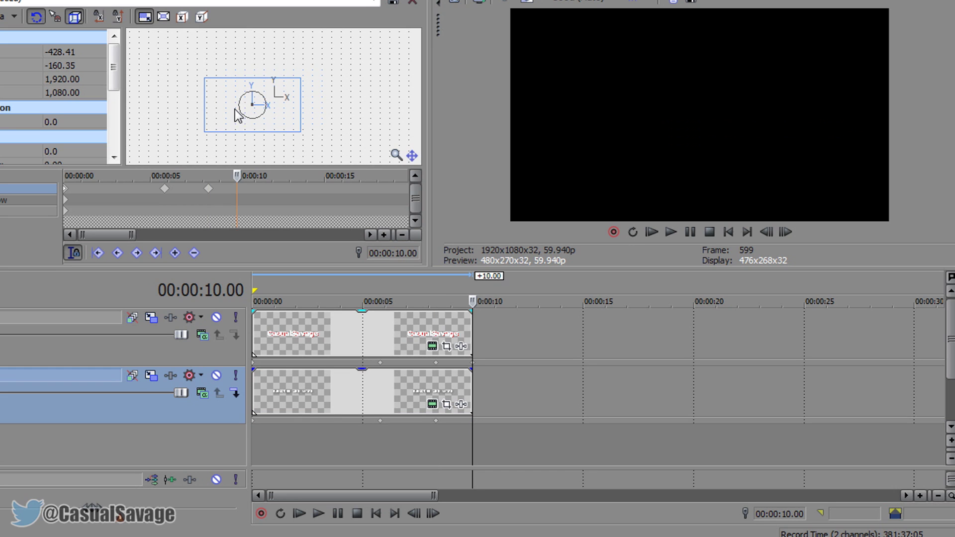
click(282, 128)
drag(283, 132, 275, 134)
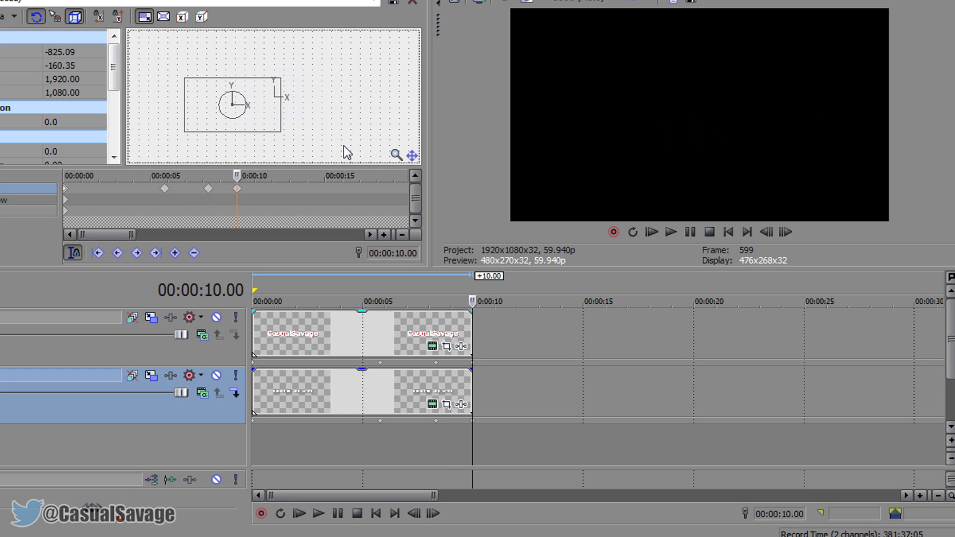
key(Left)
key(Left)
key(Left)
key(Left)
key(Left)
key(Left)
key(Left)
key(Left)
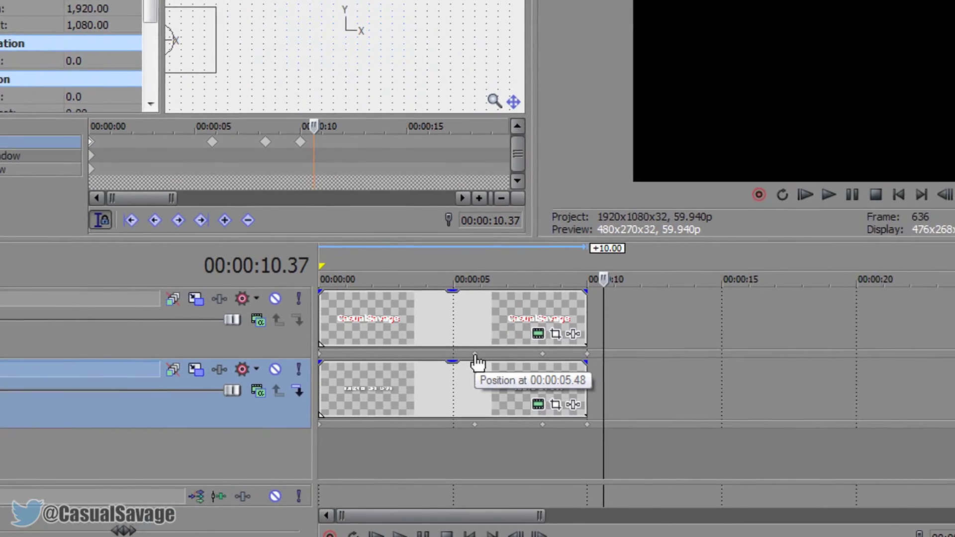
- Drag both titles' middle keyframes from about 5.5 s to about 3.5 s, then check around 2.49 s
drag(475, 354, 412, 354)
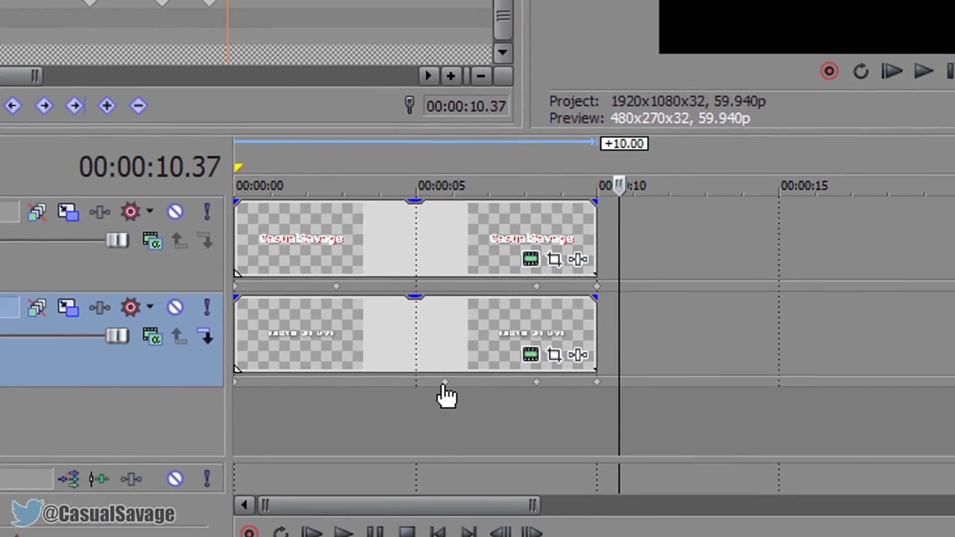
drag(510, 399, 323, 383)
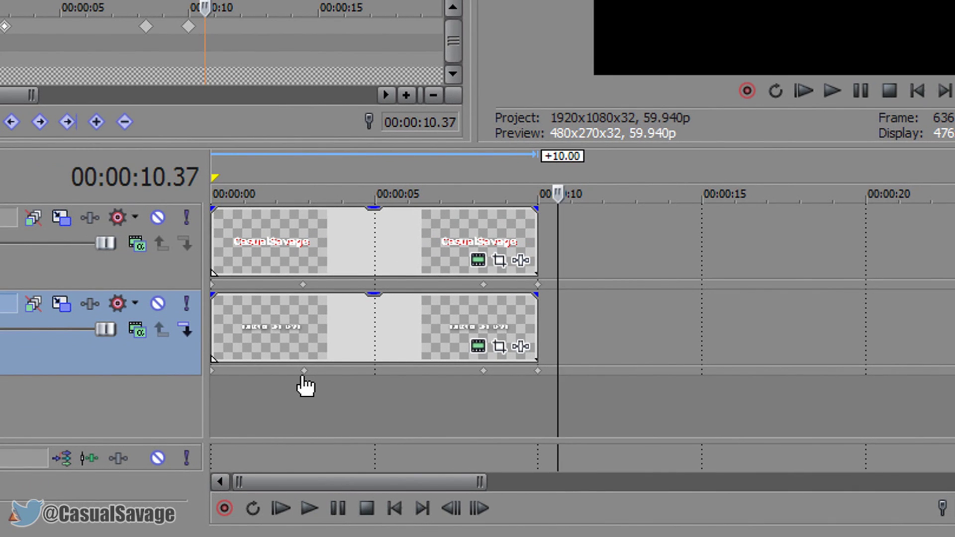
click(305, 385)
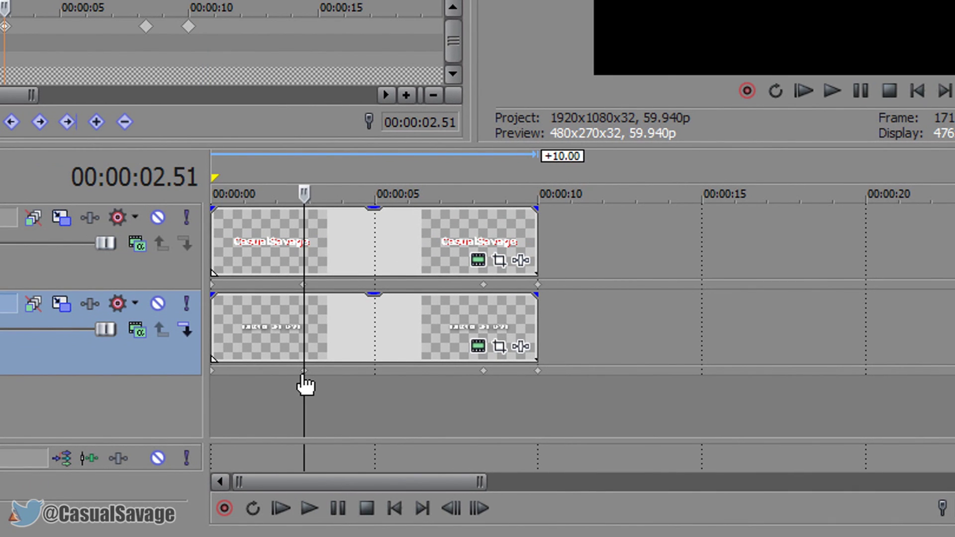
scroll(592, 407, up, 6)
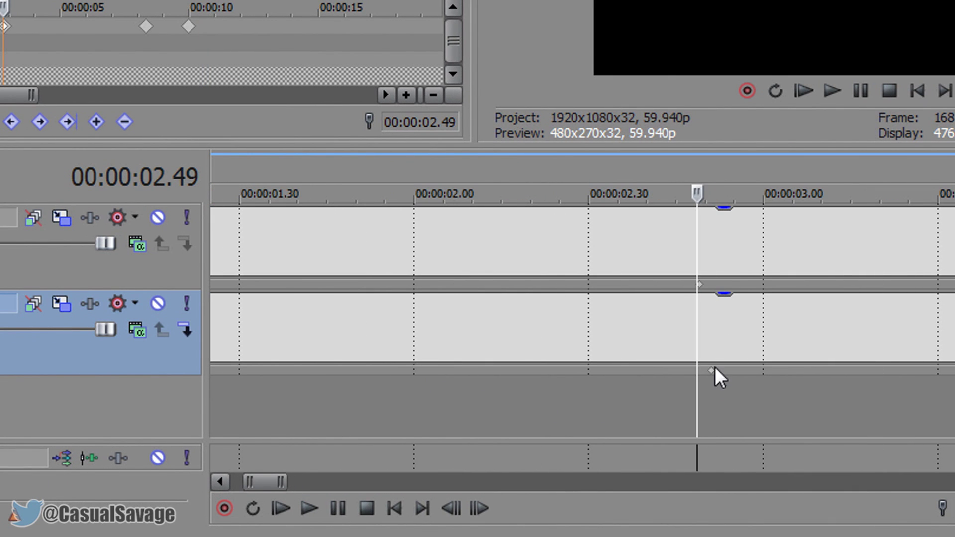
click(699, 288)
click(699, 288)
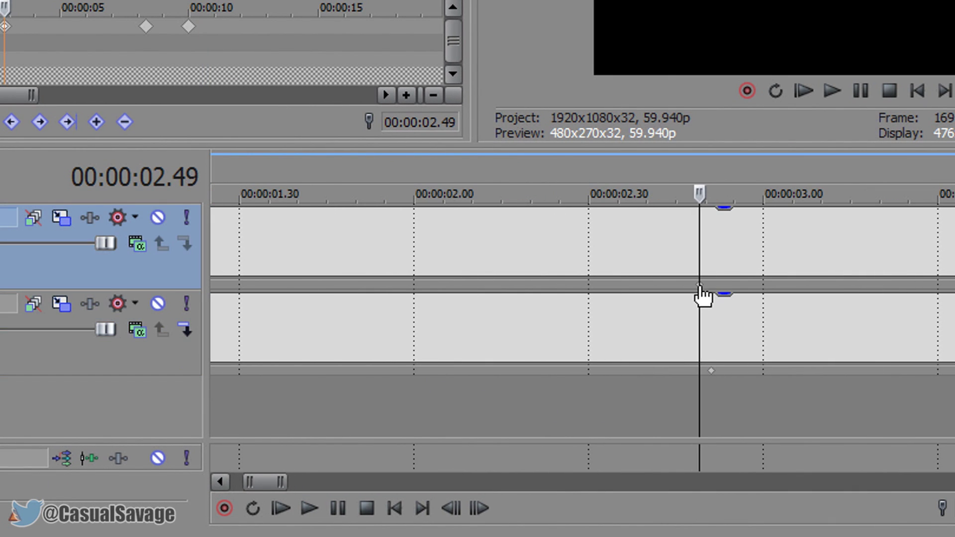
scroll(745, 368, down, 6)
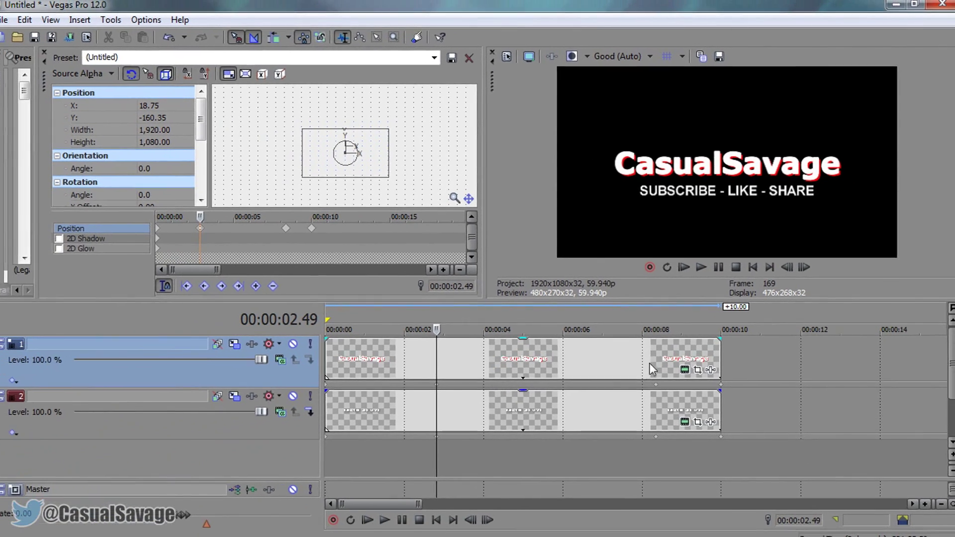
- Stop playback and scrub the edit cursor back to 00:00:03.01, where both titles are centred
click(656, 346)
click(624, 359)
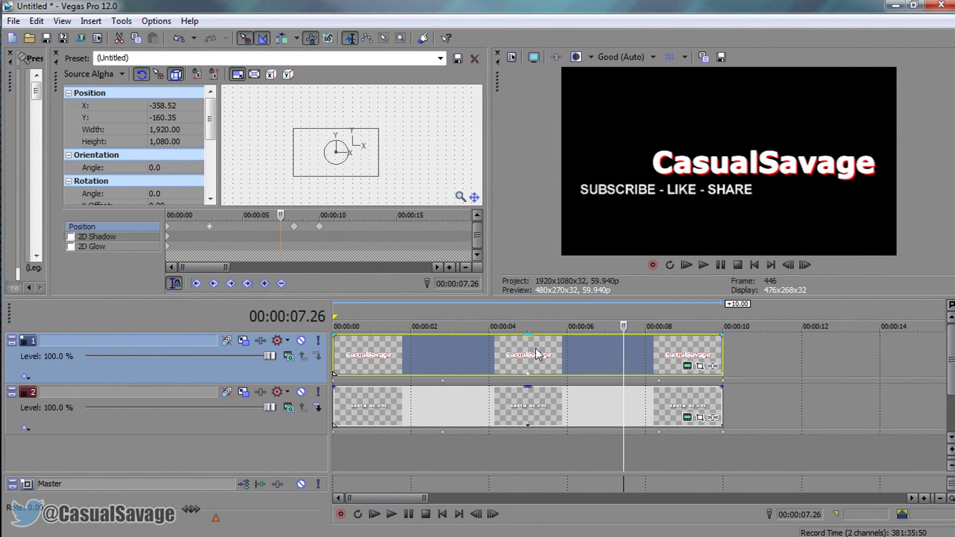
click(509, 348)
click(478, 345)
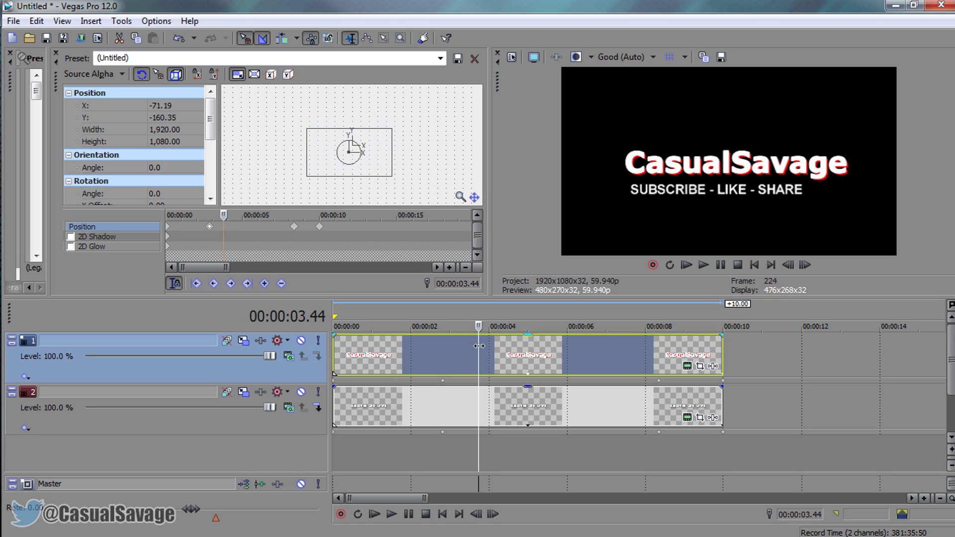
drag(478, 346, 451, 350)
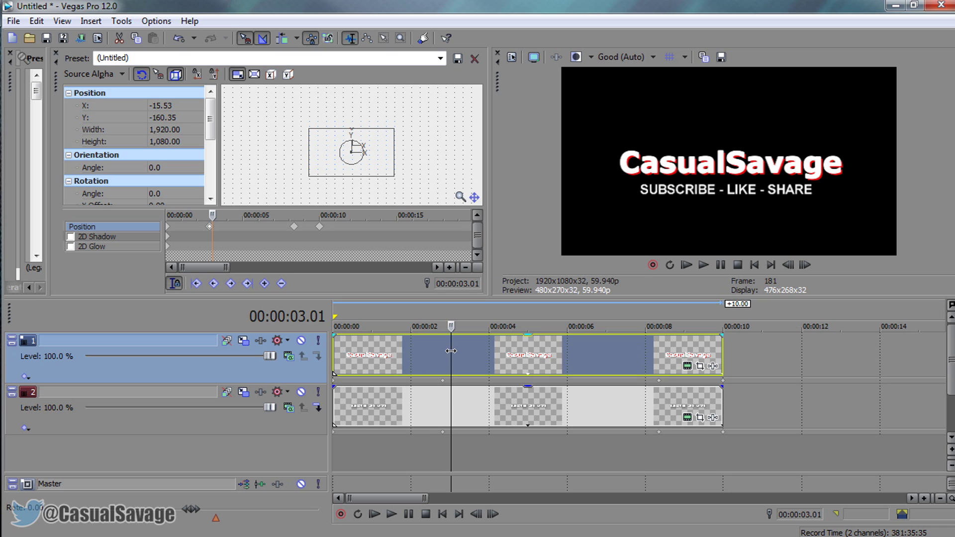
- Replace the CasualSavage title text with 'YOUR NAME'
click(686, 366)
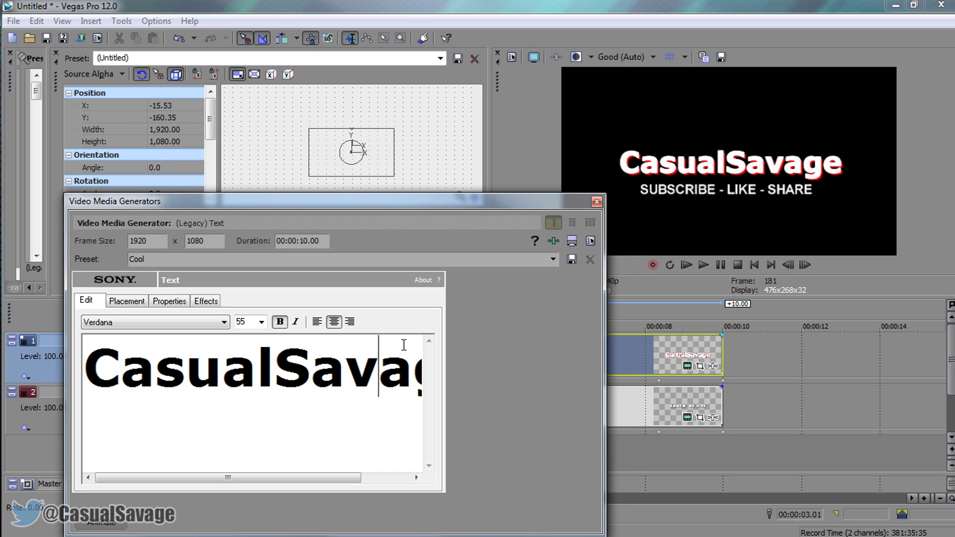
key(ctrl+a)
text(yOUR)
key(BackSpace)
key(BackSpace)
key(BackSpace)
key(BackSpace)
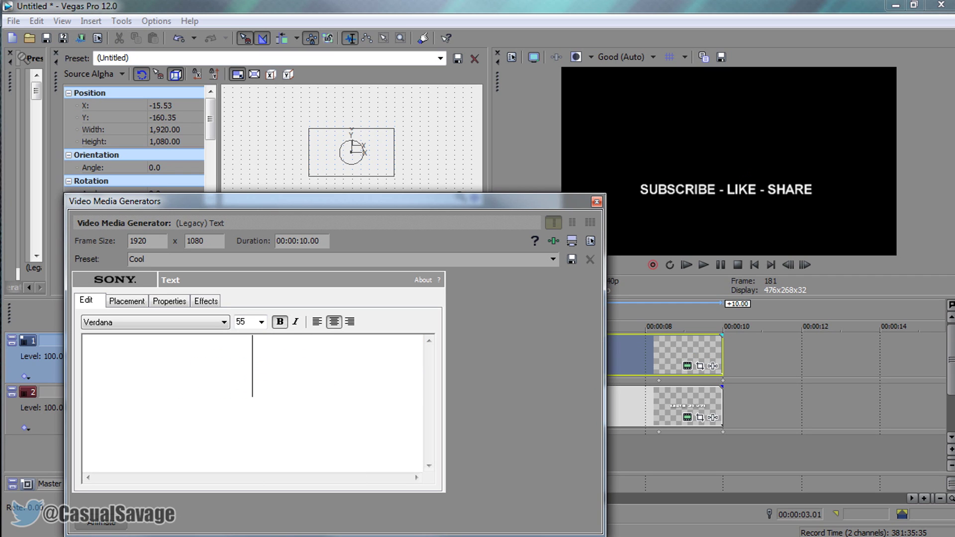
text(YOUR NAME)
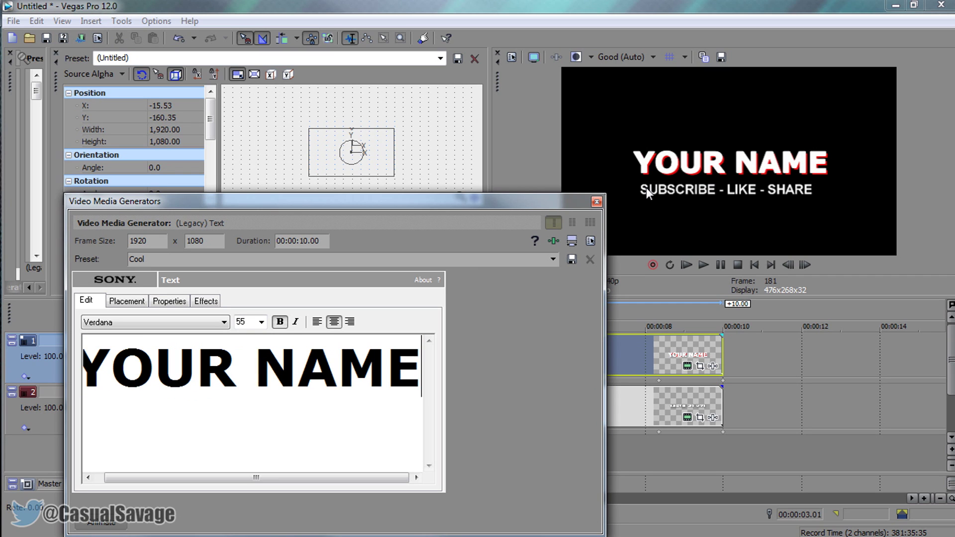
click(596, 201)
- Replace the second-track slogan text with 'YOUR SLOGAN'
click(418, 398)
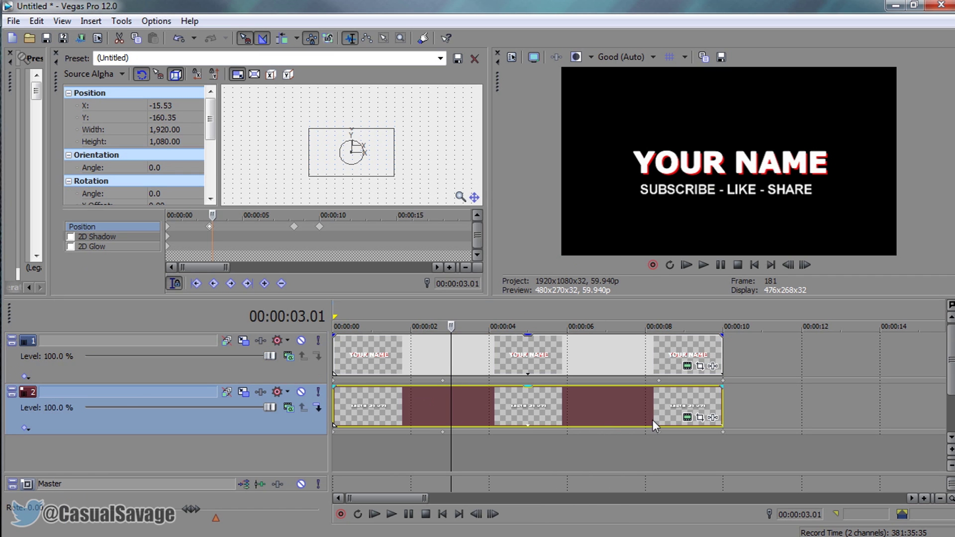
click(686, 419)
drag(405, 348, 97, 348)
text(YOU)
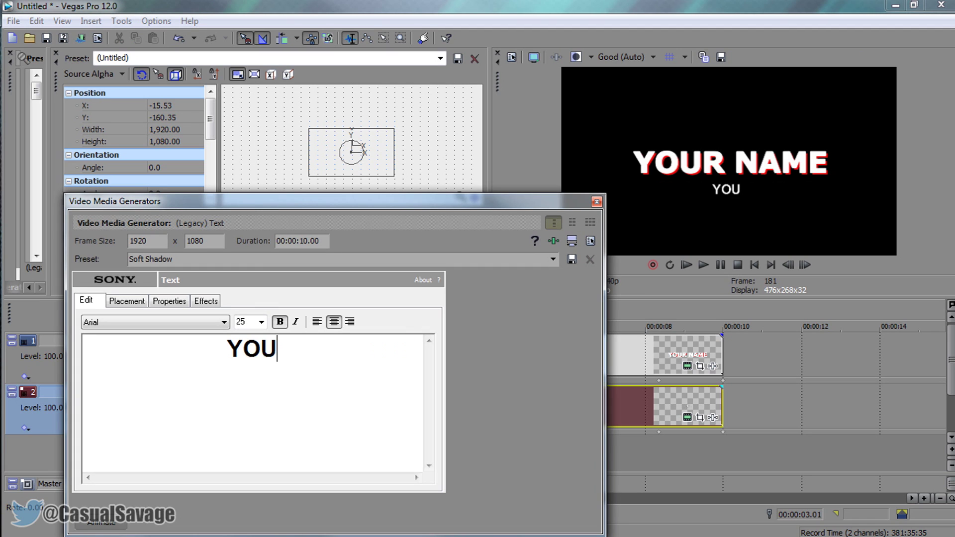
text(R SL)
key(BackSpace)
text(SLOGn)
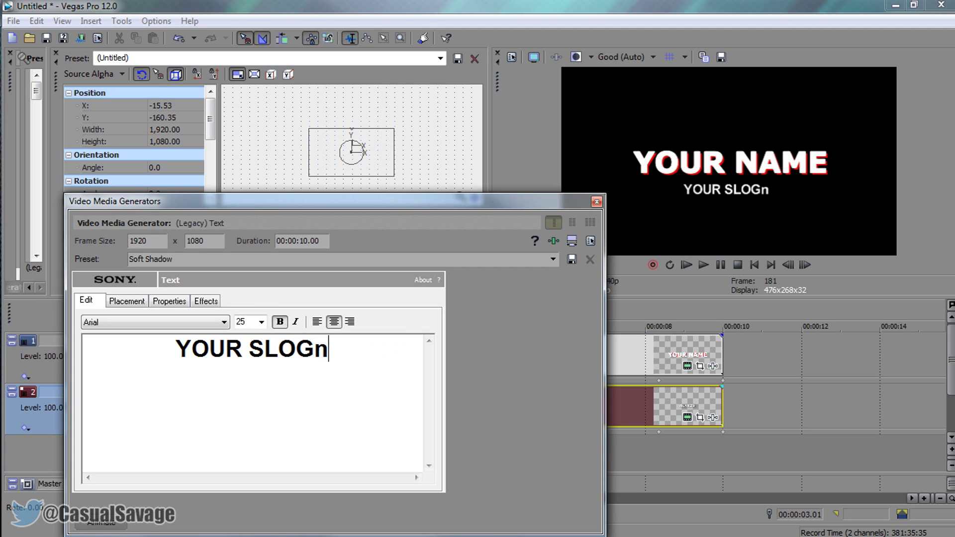
key(BackSpace)
text(AN)
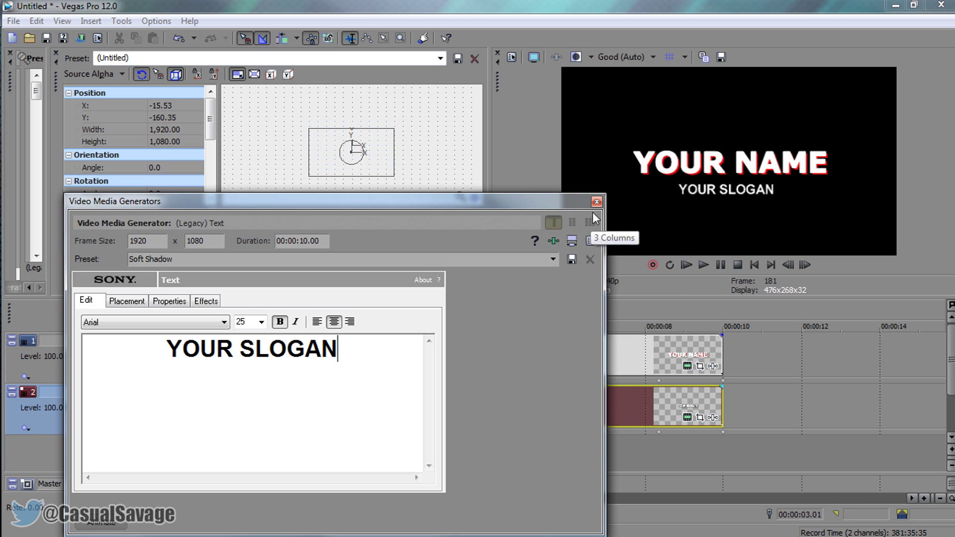
click(596, 201)
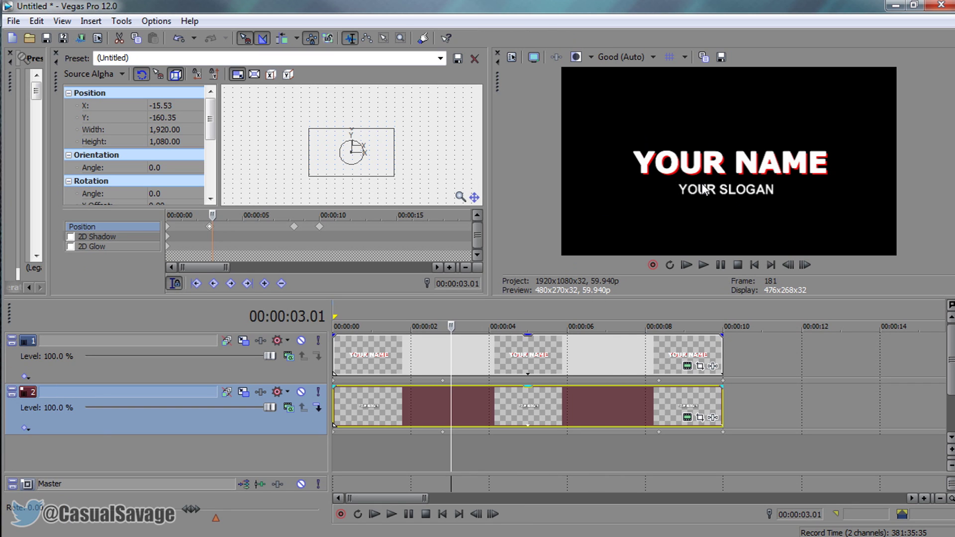
click(689, 268)
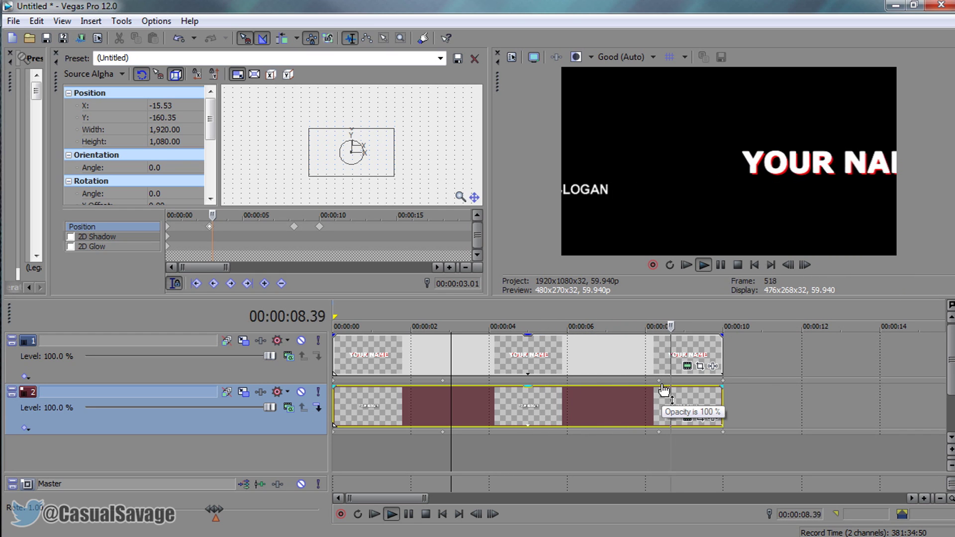
click(724, 266)
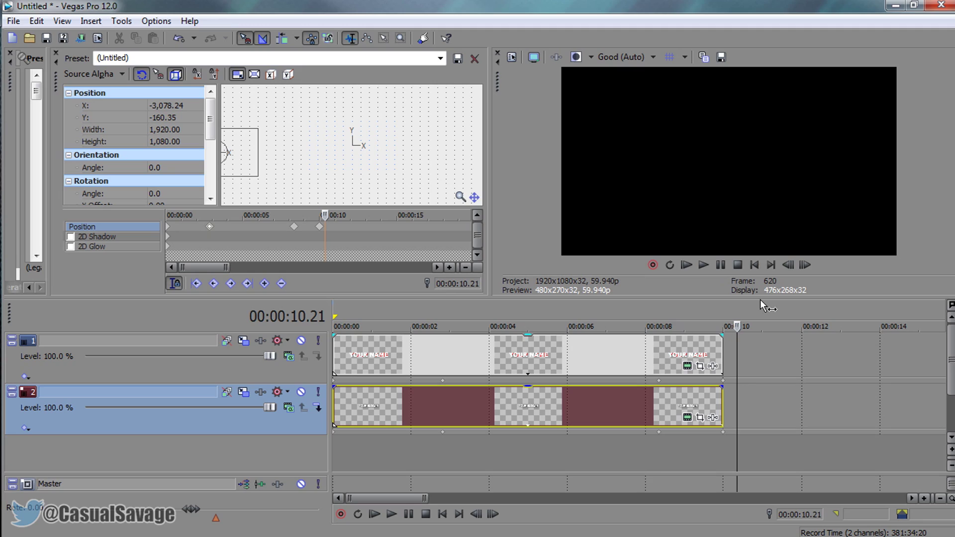